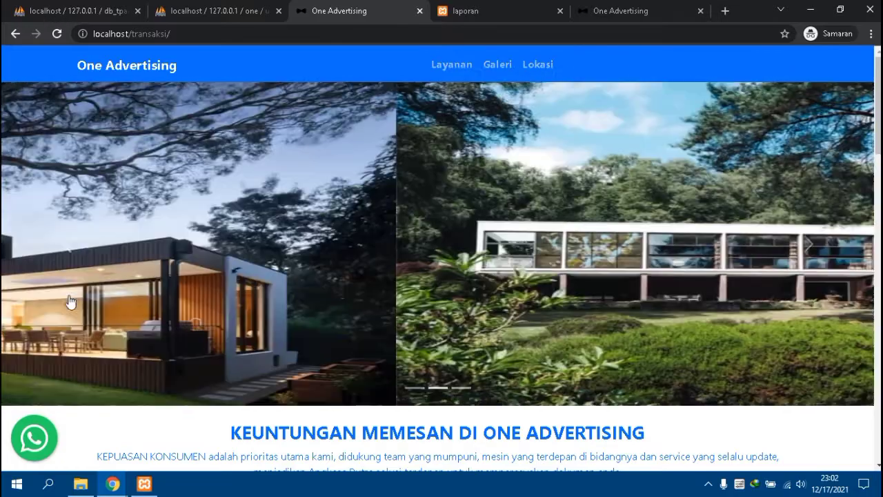
Preview the WhatsApp order chat, close it, and visit the landing page's Galeri and Lokasi sections.
click(50, 435)
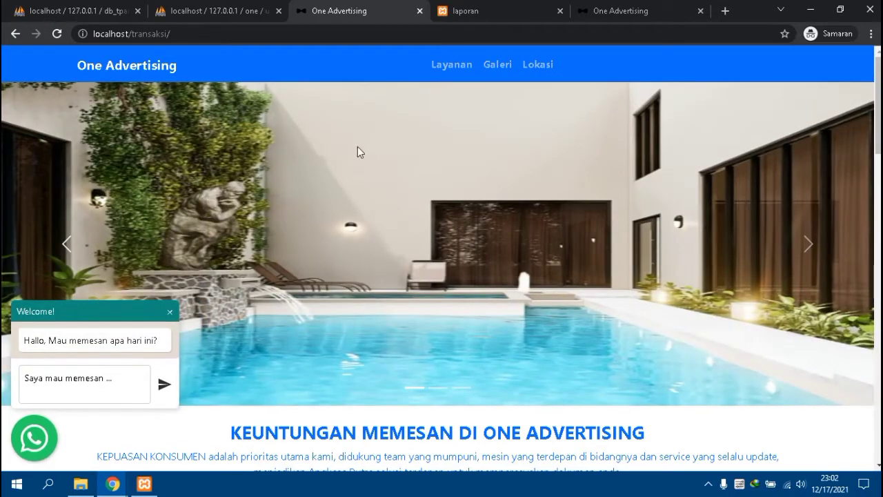
click(170, 311)
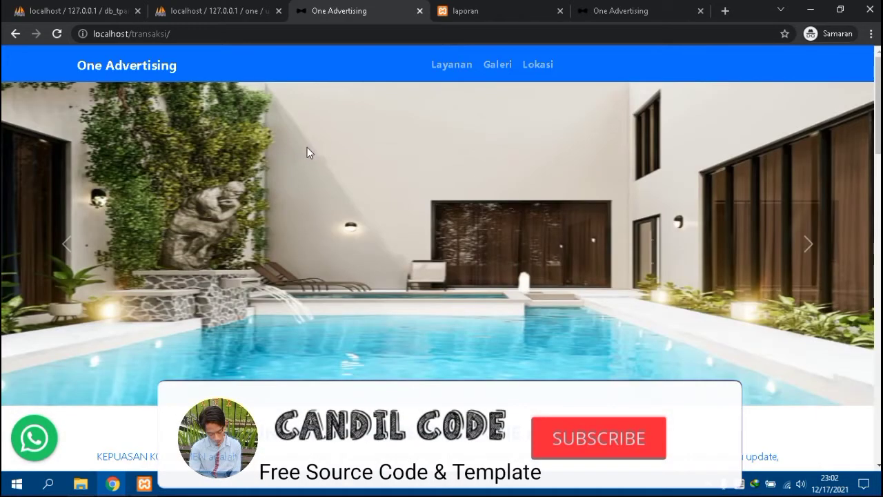
click(498, 67)
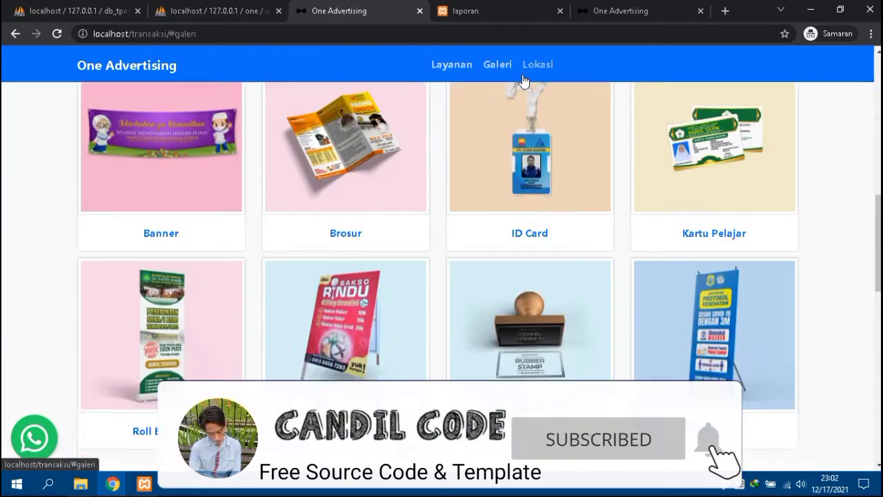
click(536, 66)
scroll(310, 228, down, 1)
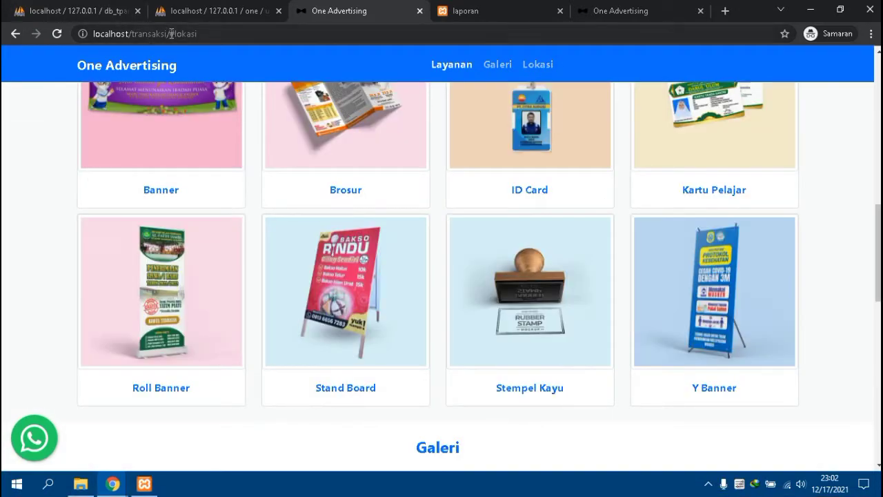
Go to the login page at localhost/transaksi/auth/login.
drag(170, 34, 226, 48)
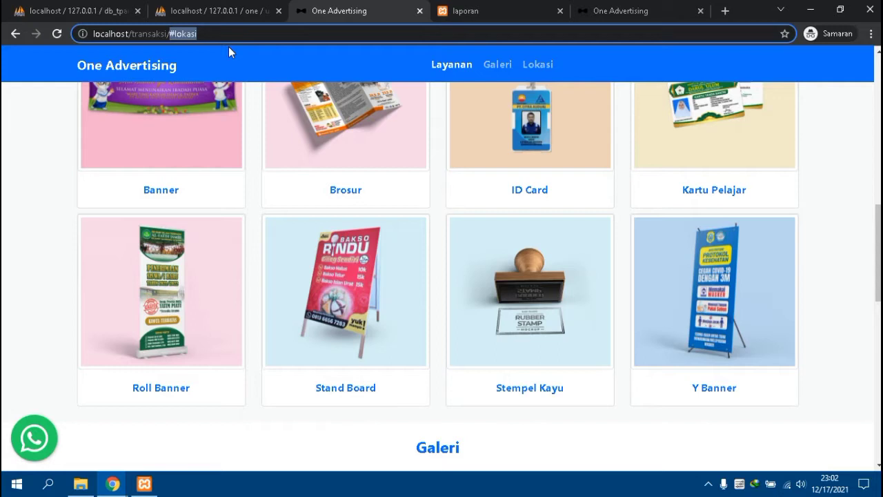
key(BackSpace)
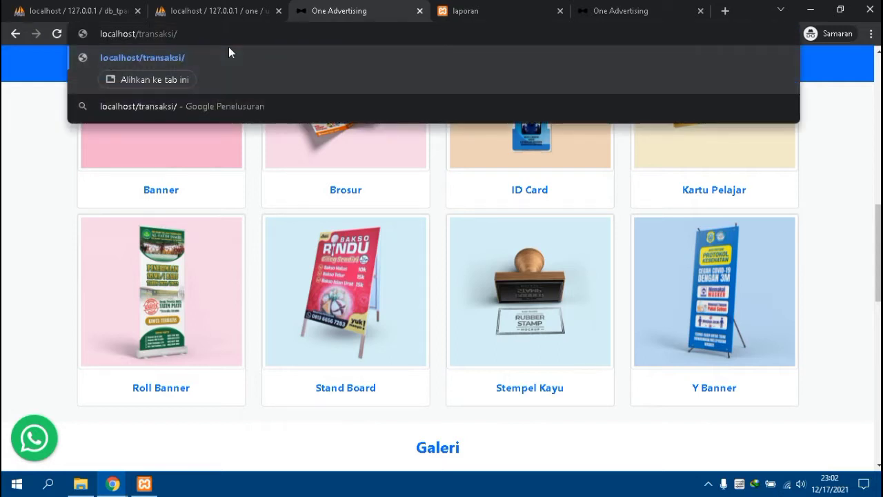
text(auth)
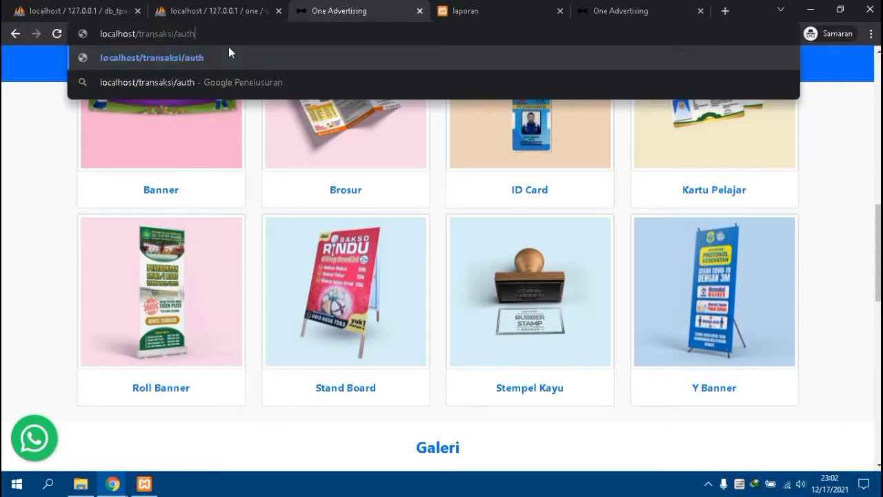
text(/)
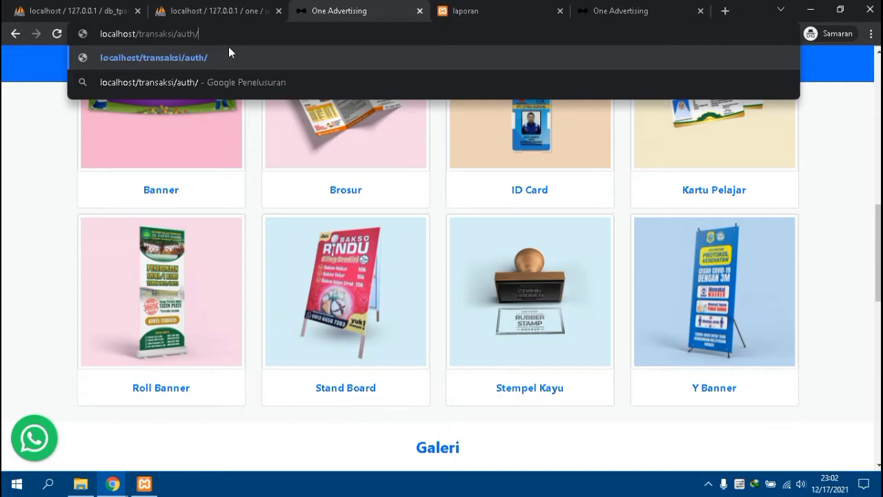
text(login)
key(Return)
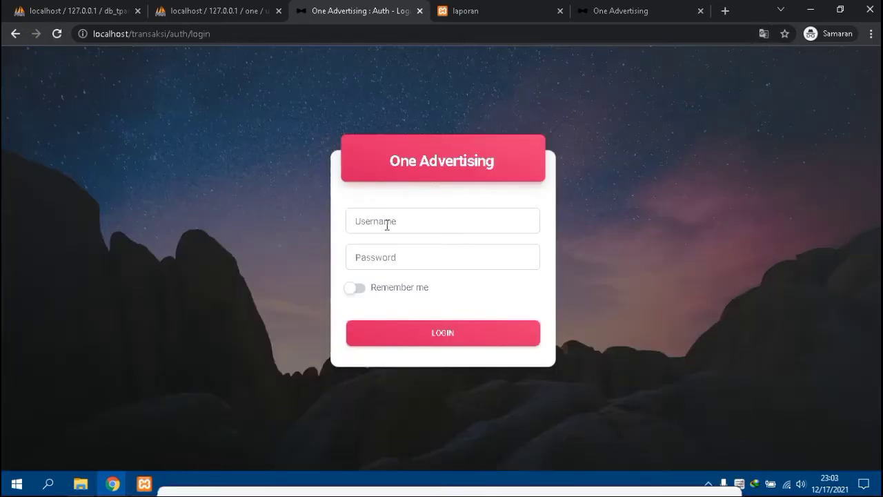
Log in with the username admin and the account password.
click(388, 225)
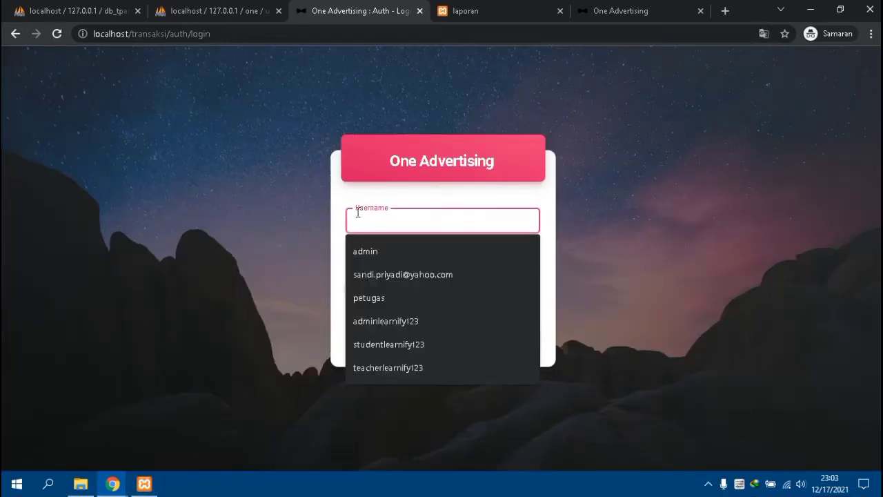
click(372, 246)
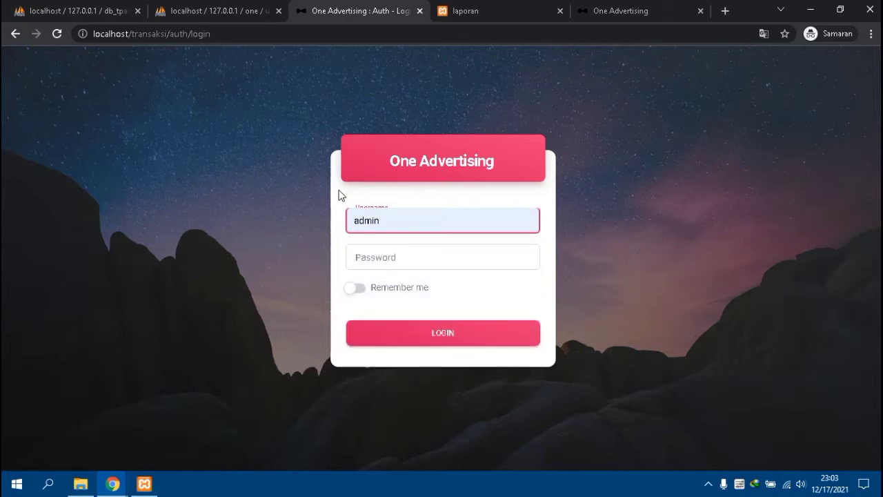
click(402, 256)
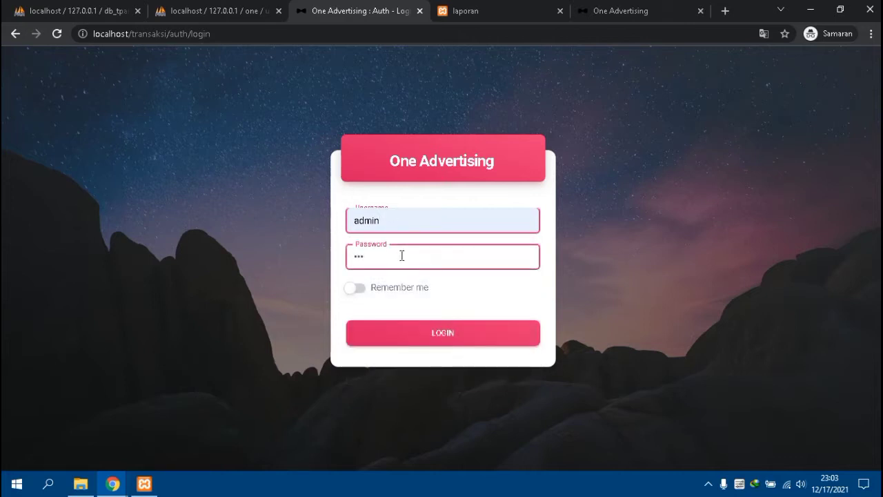
click(453, 341)
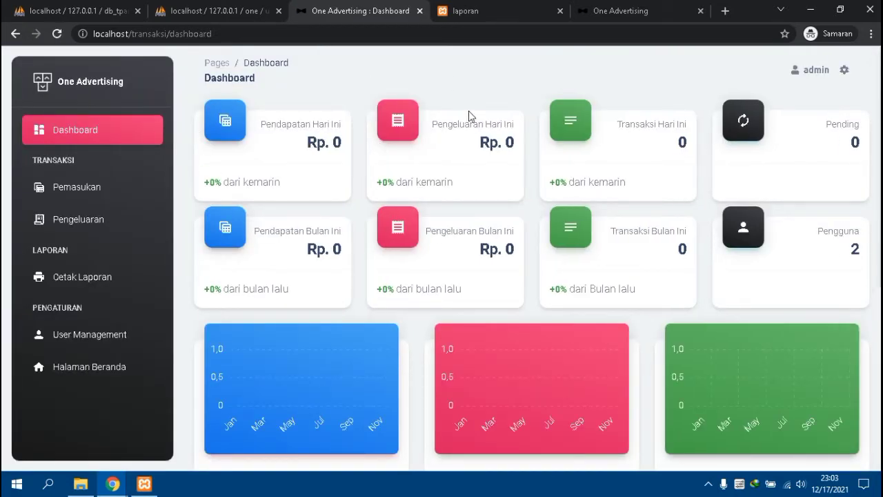
Examine the dashboard's daily and monthly summary cards for income, expenses, transactions and pending items.
scroll(207, 165, down, 4)
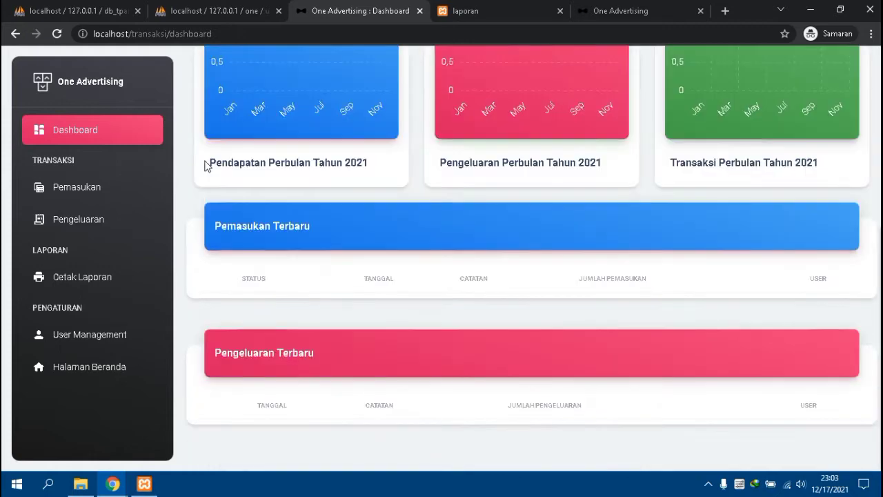
scroll(204, 165, up, 4)
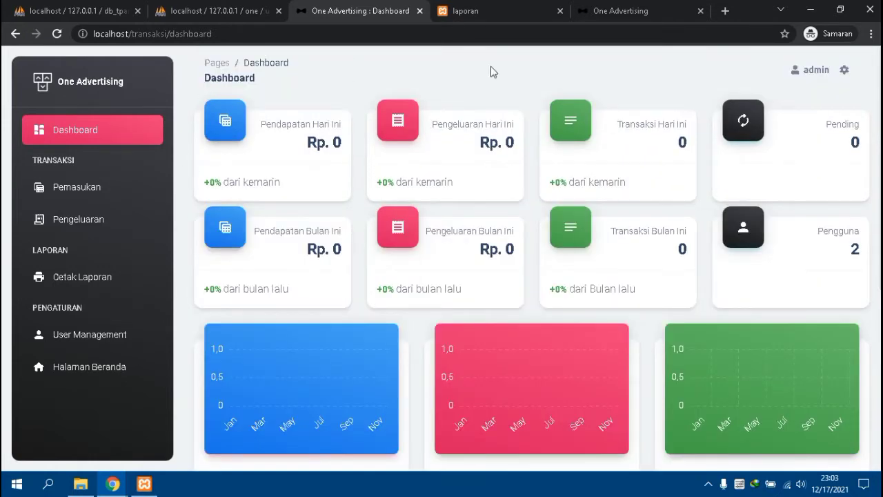
scroll(271, 181, down, 5)
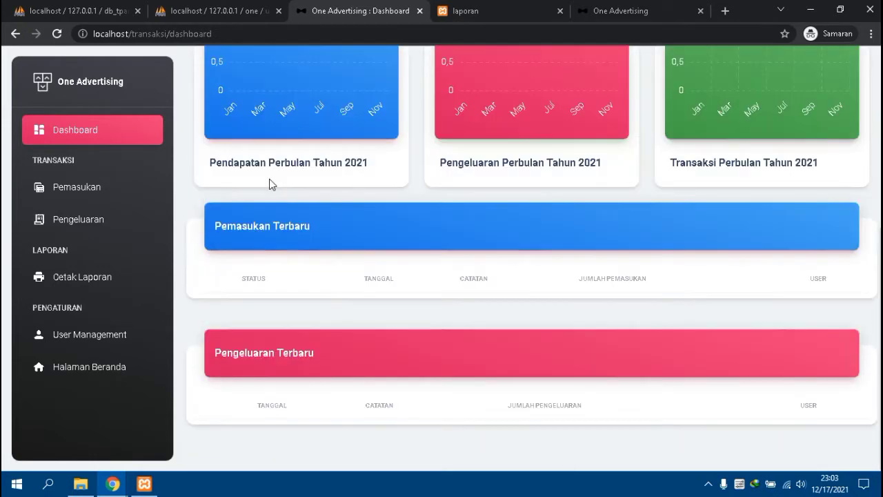
scroll(269, 179, up, 5)
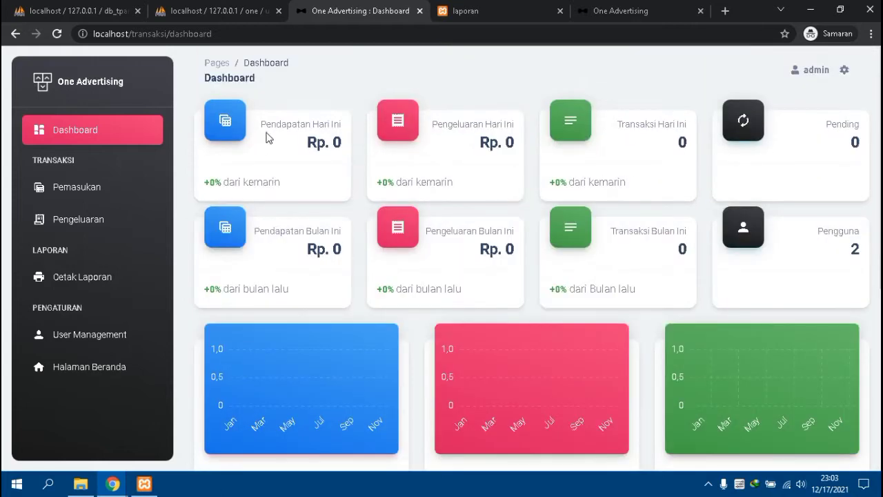
drag(263, 127, 343, 130)
drag(433, 125, 518, 129)
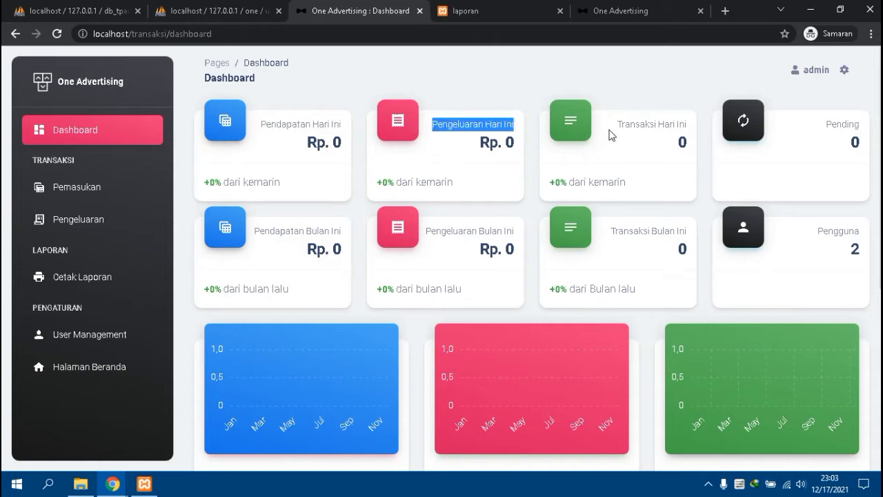
drag(618, 125, 692, 127)
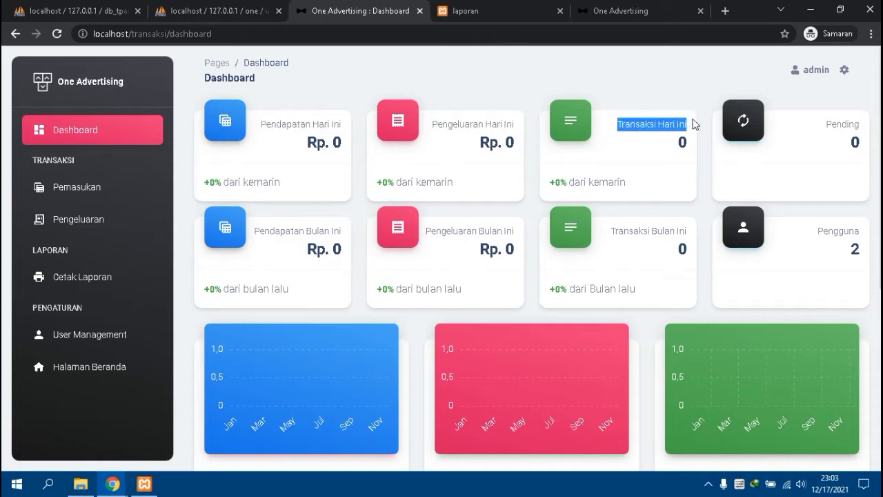
click(766, 131)
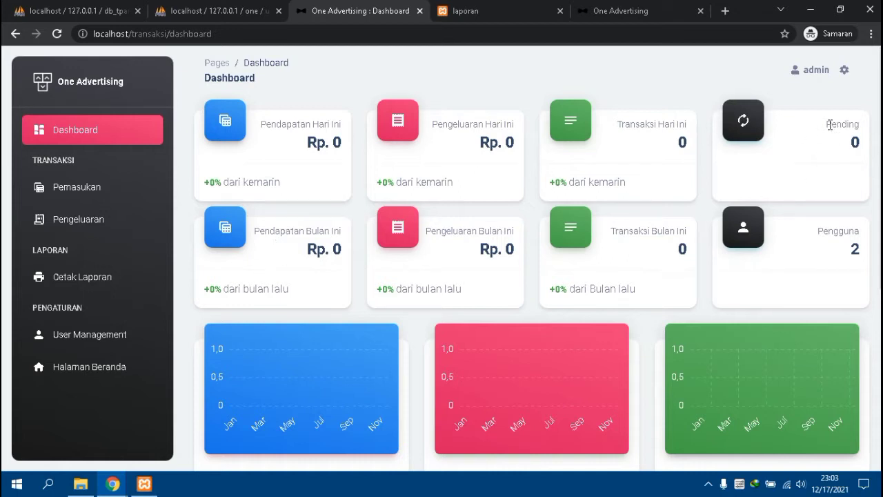
drag(829, 130, 861, 124)
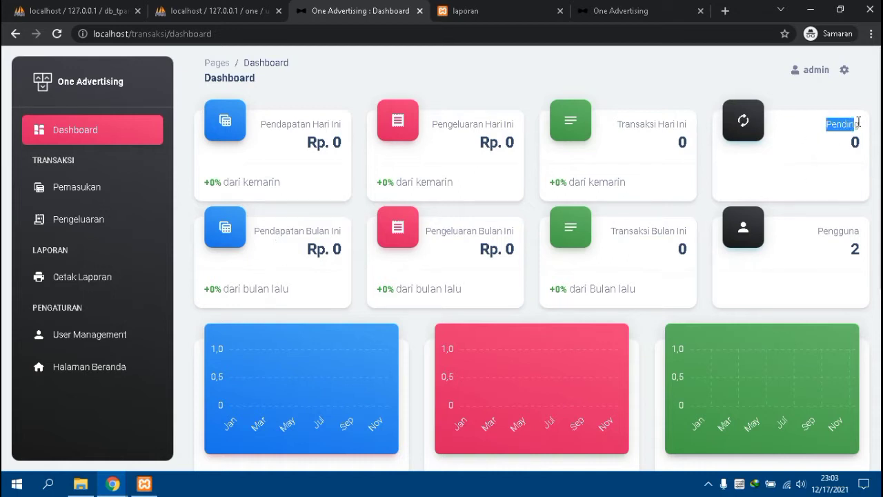
click(422, 222)
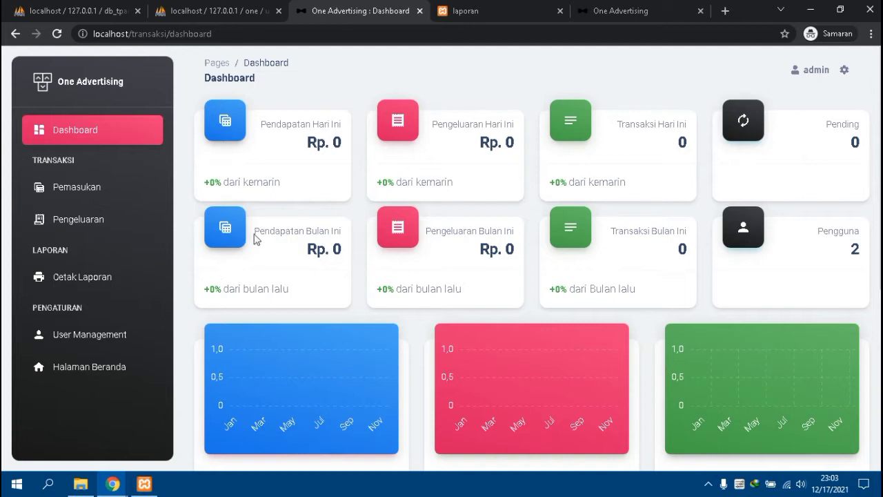
drag(256, 229, 353, 220)
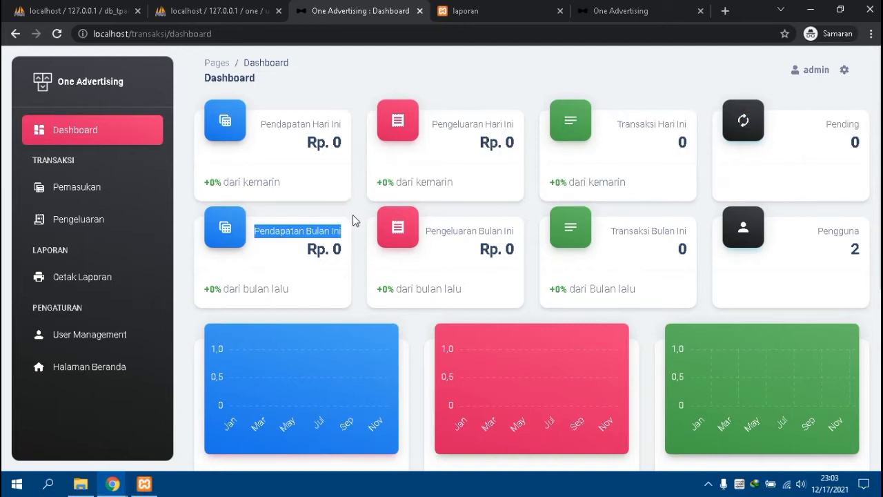
click(327, 253)
Examine the dashboard's yearly charts and the Pemasukan Terbaru and Pengeluaran Terbaru tables.
scroll(283, 252, down, 5)
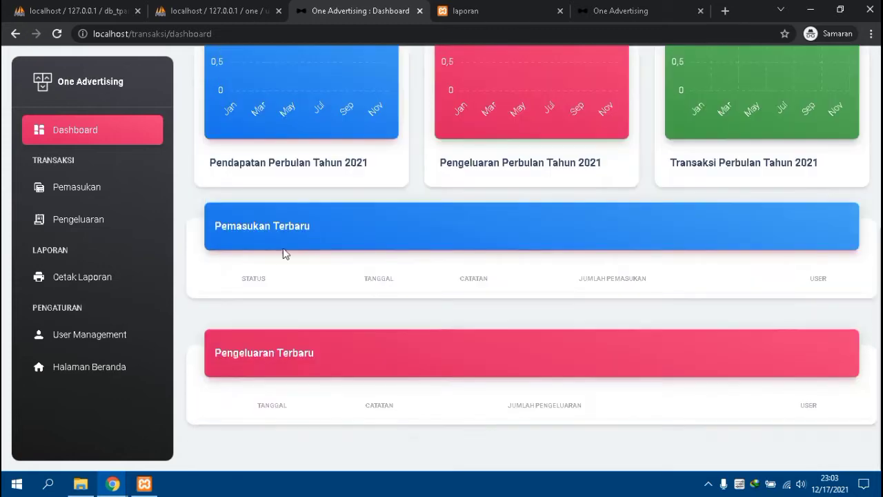
scroll(264, 260, up, 3)
scroll(261, 259, up, 2)
scroll(262, 259, down, 3)
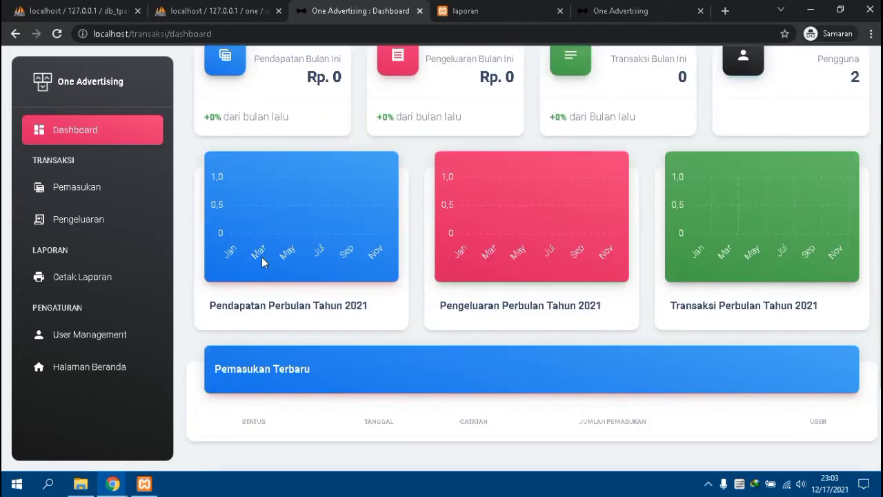
scroll(221, 266, down, 2)
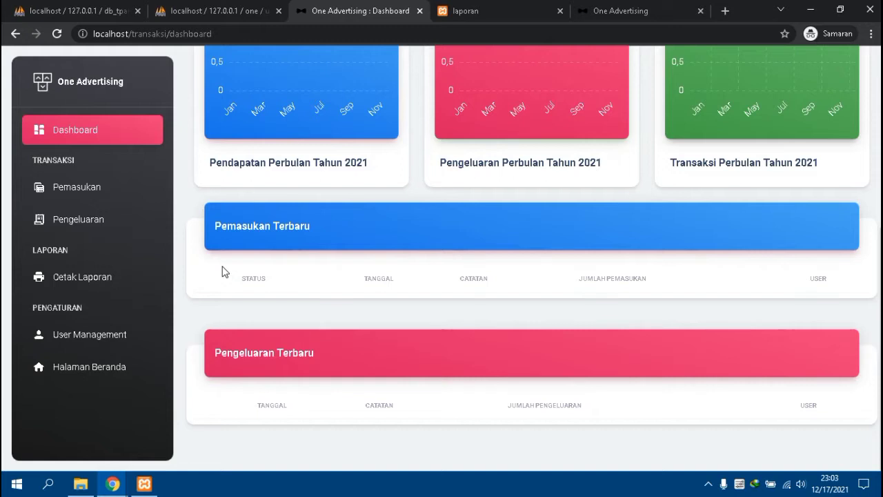
Open the Pemasukan transaction page and close the laporan browser tab.
click(83, 191)
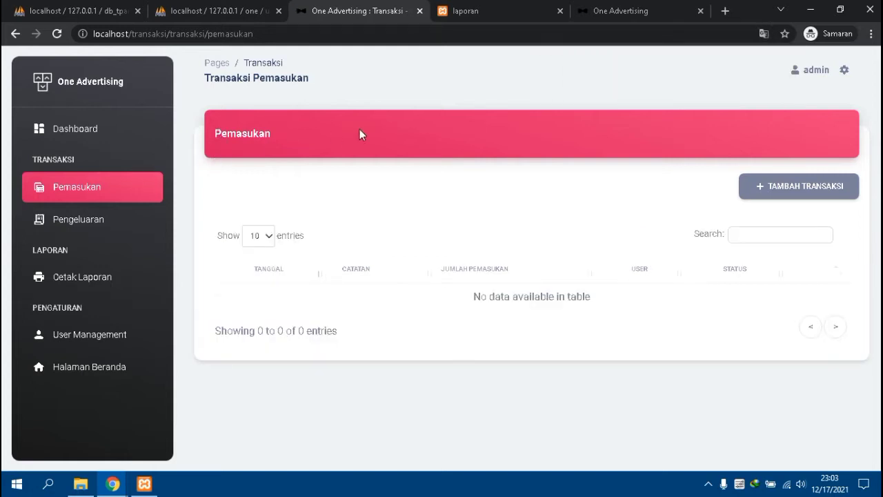
click(560, 10)
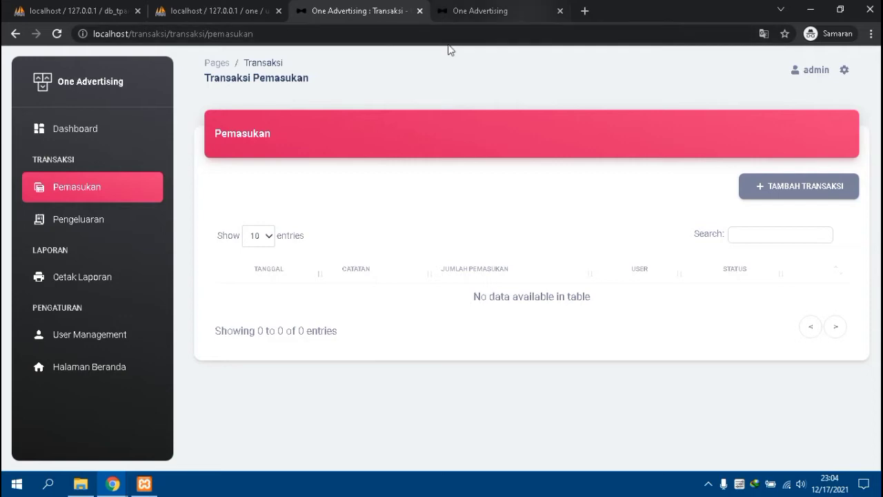
Review the services offered in the Layanan section of the One Advertising landing page.
click(476, 10)
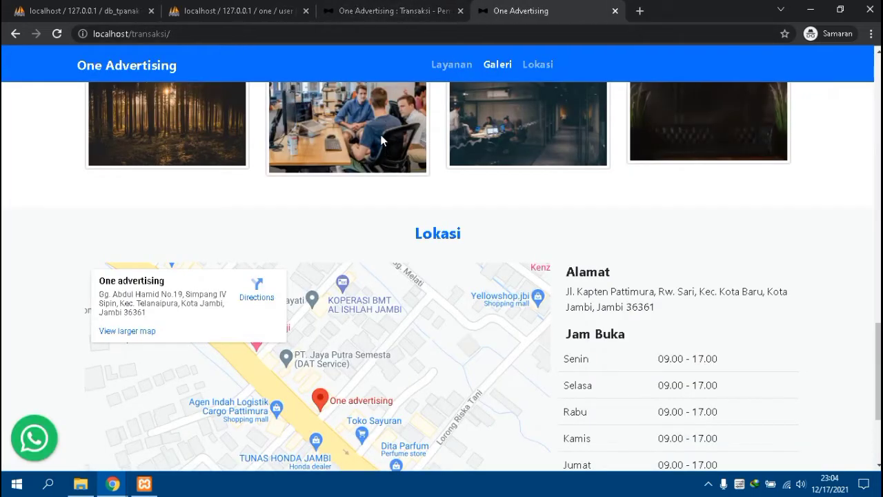
click(377, 170)
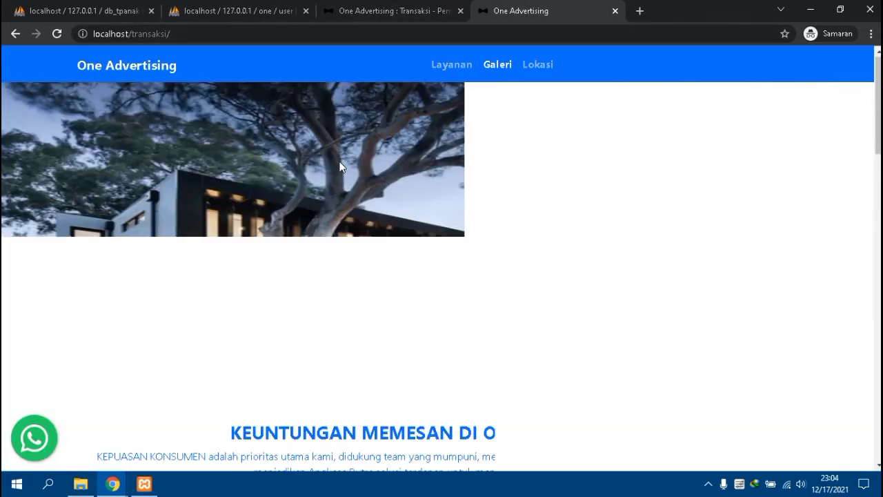
scroll(339, 165, down, 5)
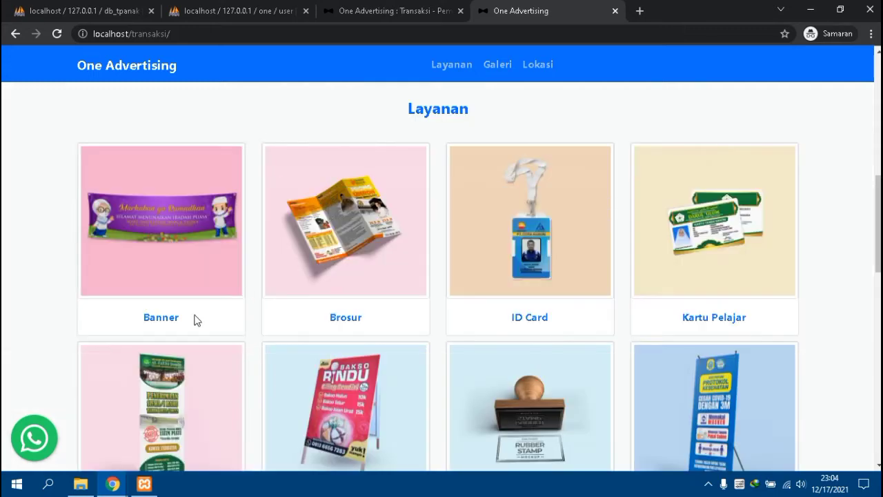
double_click(341, 317)
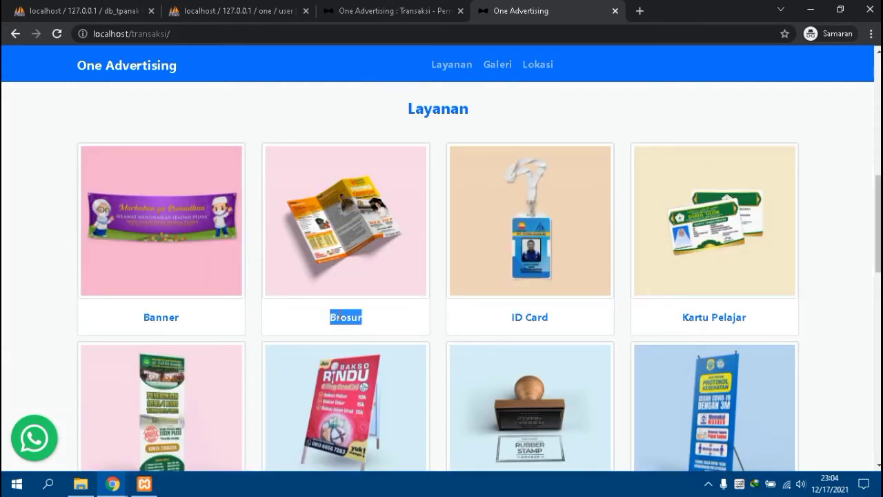
Add a Pemasukan transaction dated 17/12/2021 with the note Pemesanan Brosur, amount 20000 and status Selesai, and save it.
click(339, 12)
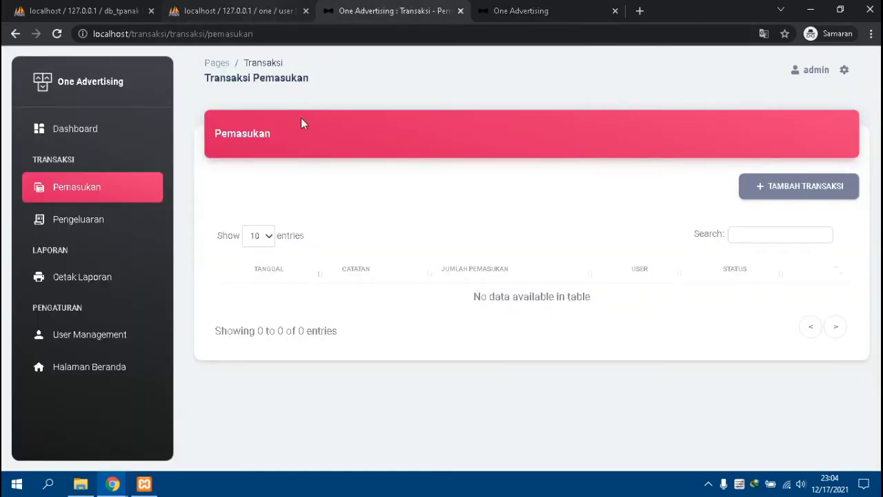
click(750, 187)
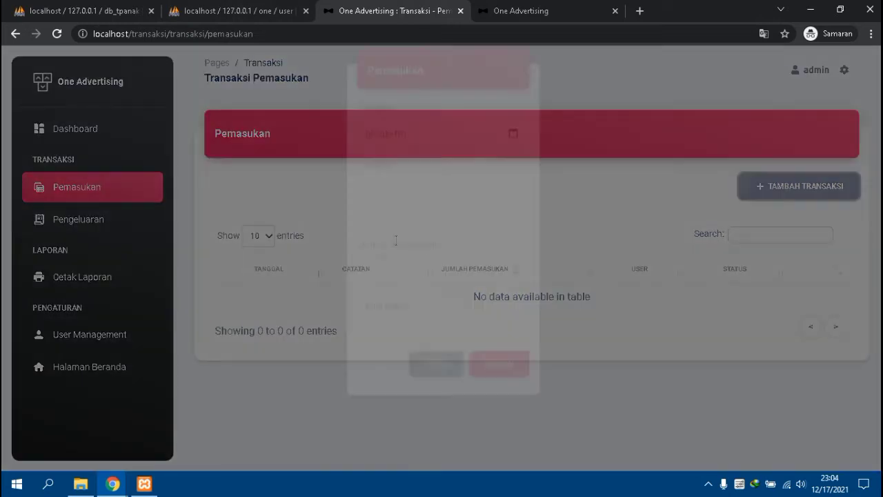
click(513, 163)
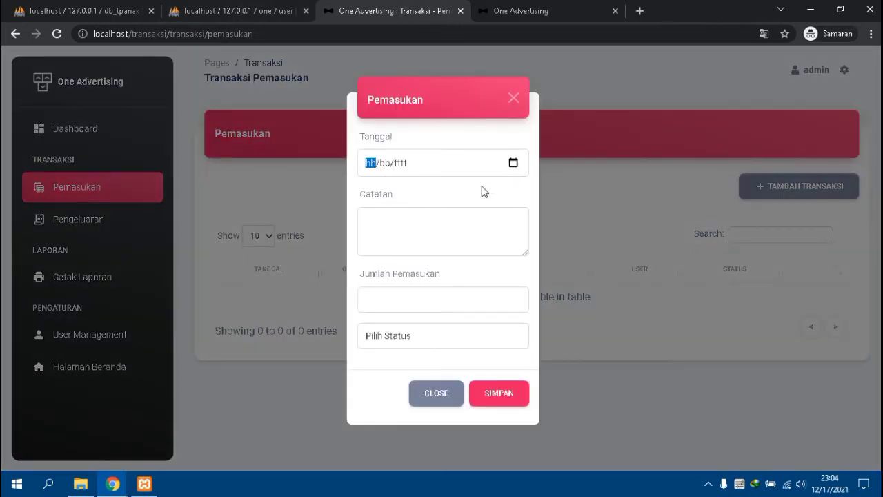
click(464, 270)
click(417, 242)
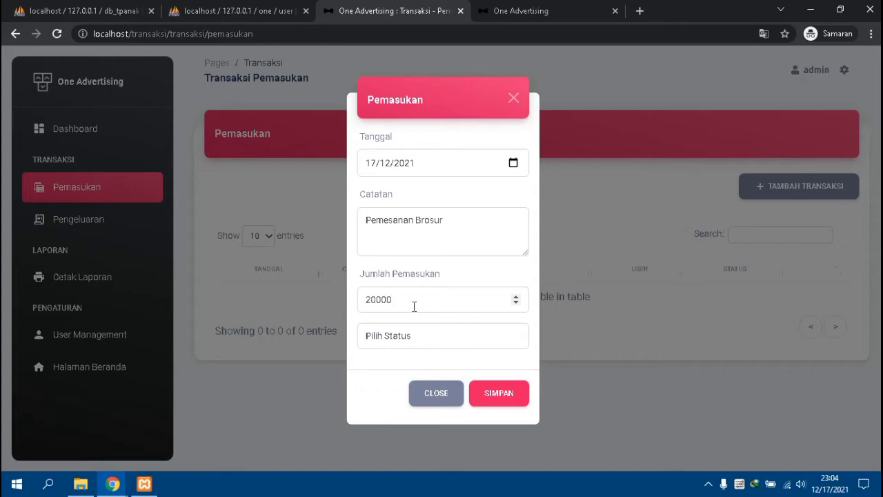
click(421, 334)
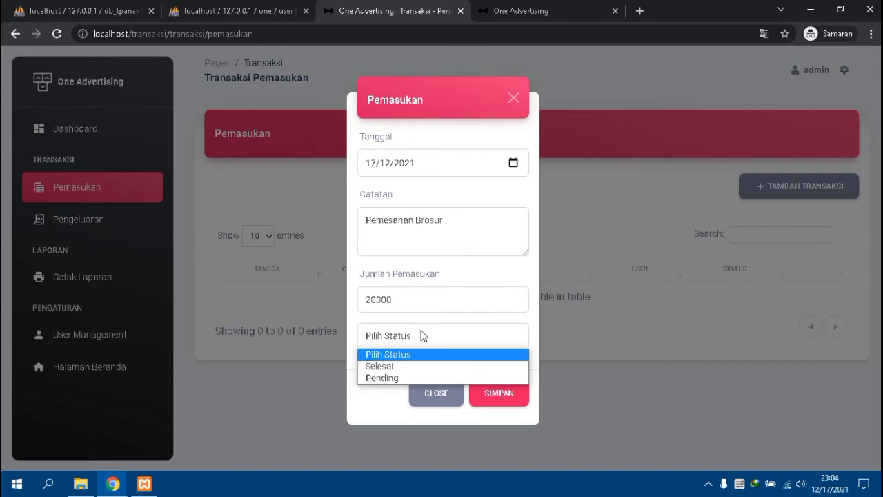
click(386, 367)
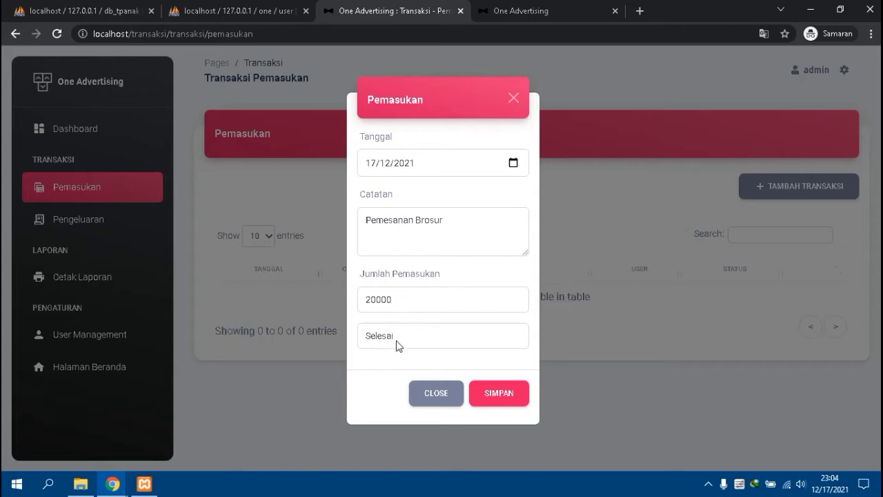
click(515, 394)
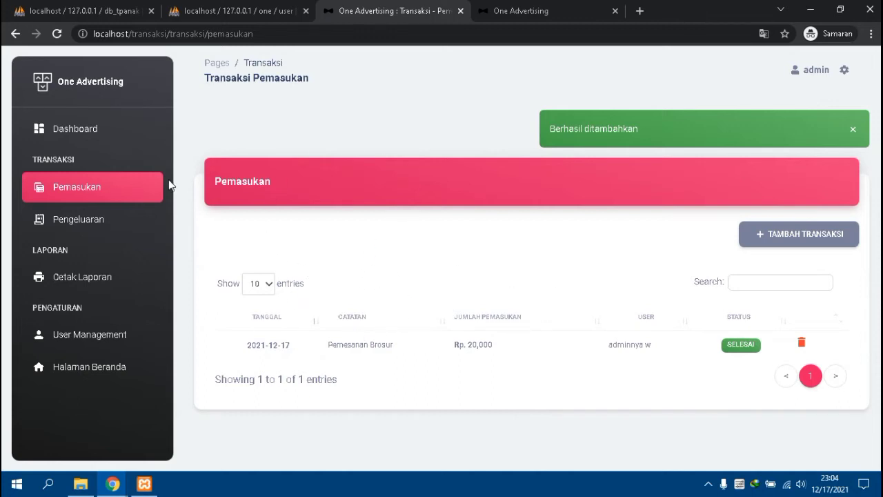
Return to the dashboard and review its summary cards and charts for the saved income transaction.
click(90, 129)
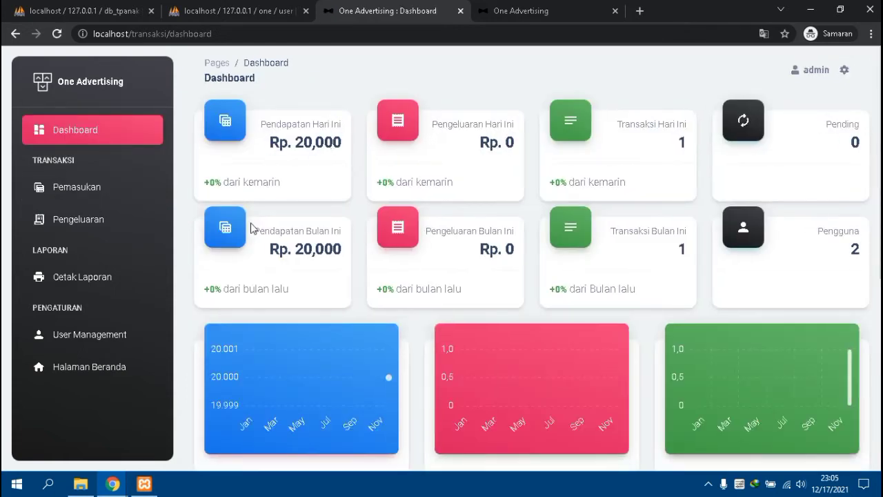
scroll(252, 228, down, 3)
scroll(256, 222, up, 3)
Add a Pengeluaran transaction dated 17/12/2021 with the note Beli Makan and amount 15000, and save it.
click(71, 221)
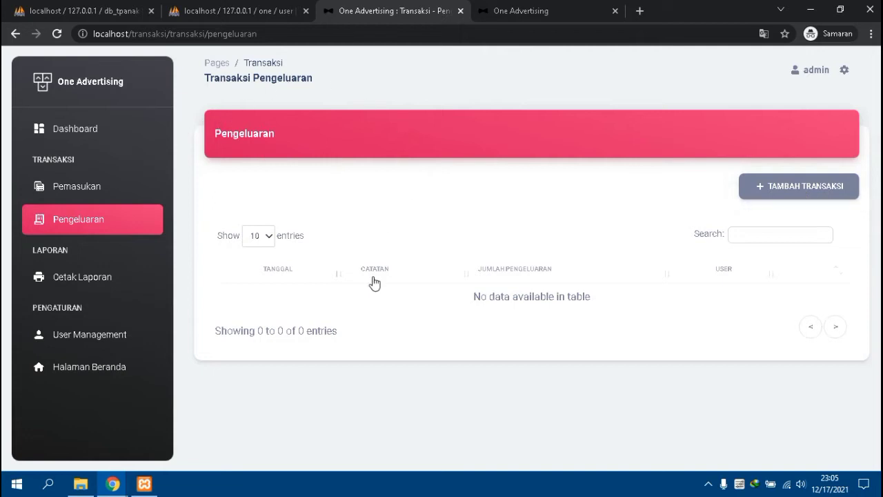
click(805, 186)
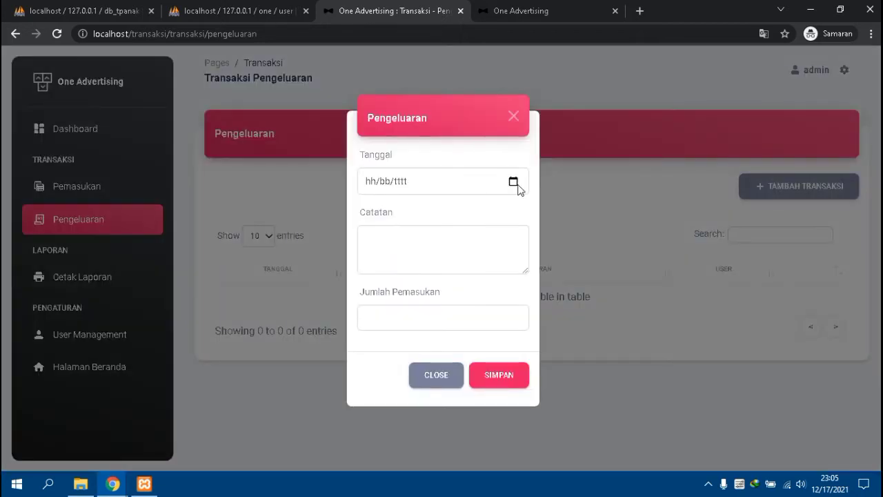
click(516, 185)
click(468, 290)
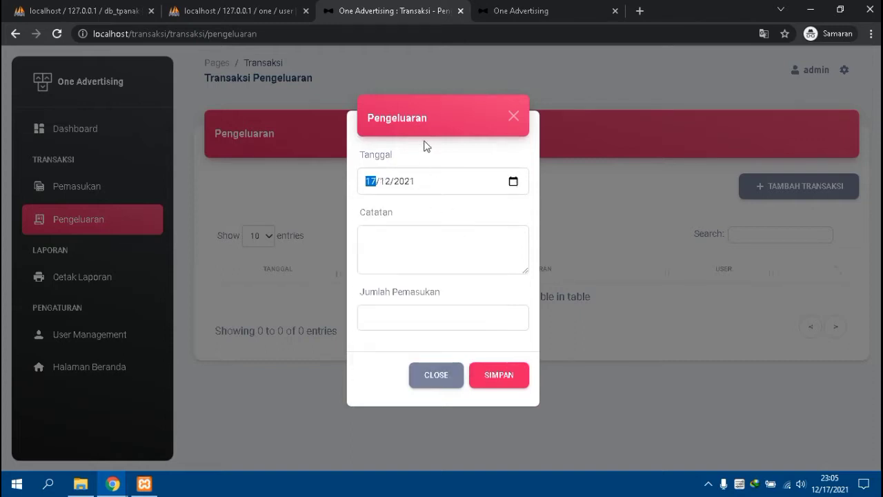
drag(362, 122, 434, 120)
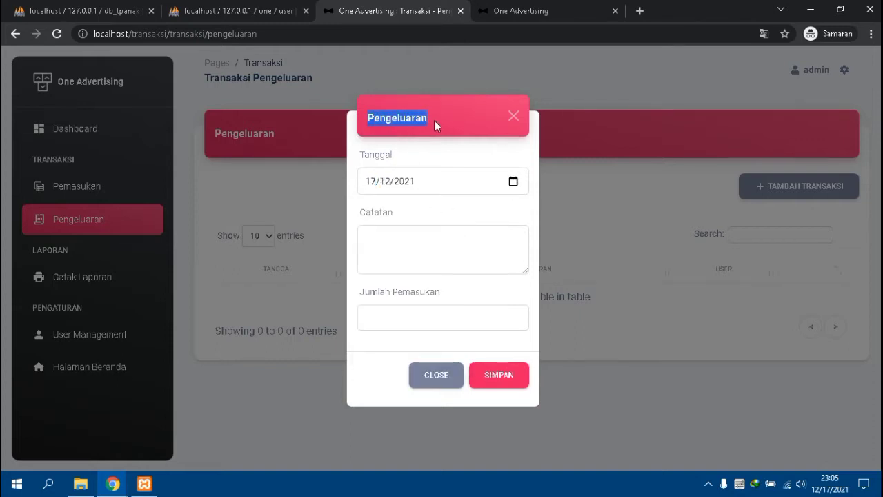
click(434, 120)
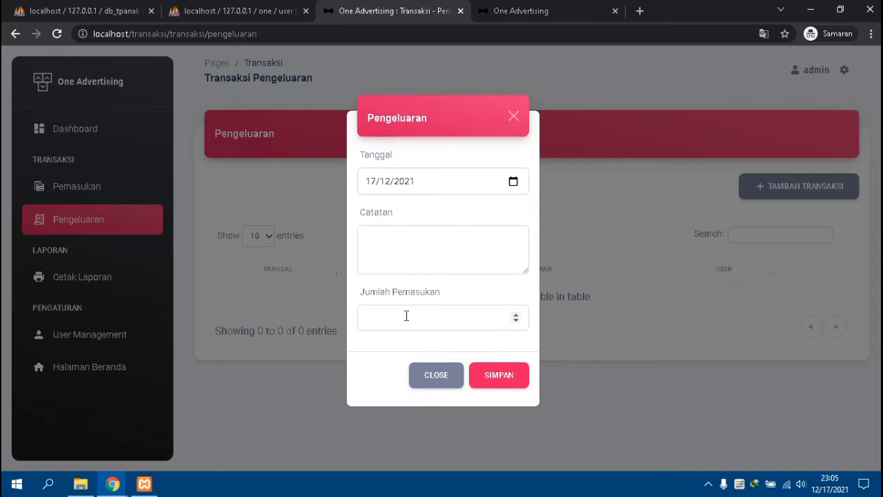
drag(360, 293, 450, 307)
click(435, 302)
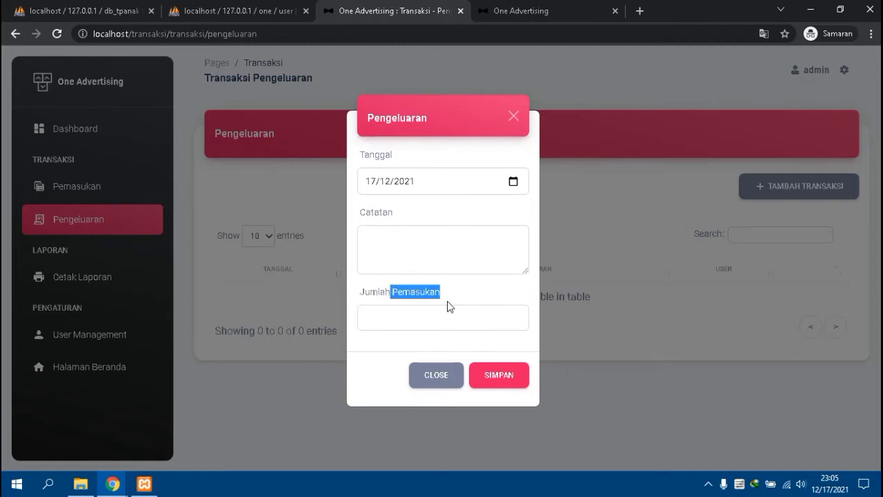
click(412, 235)
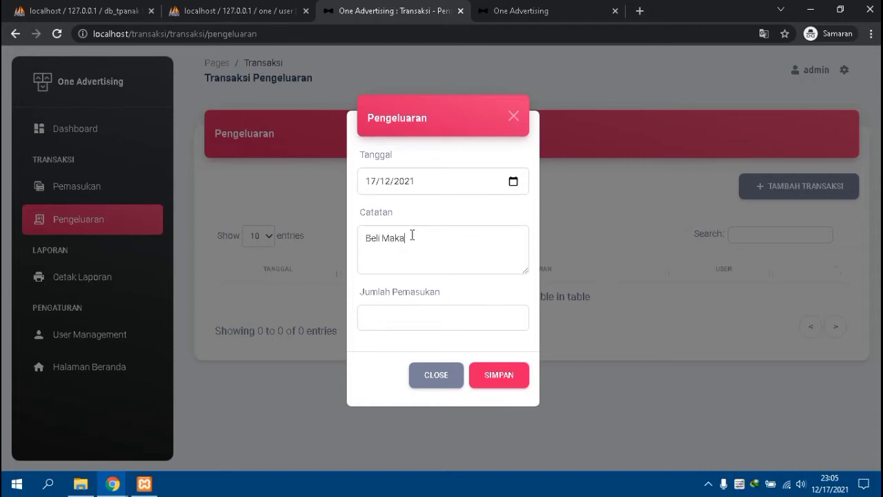
click(413, 311)
click(501, 373)
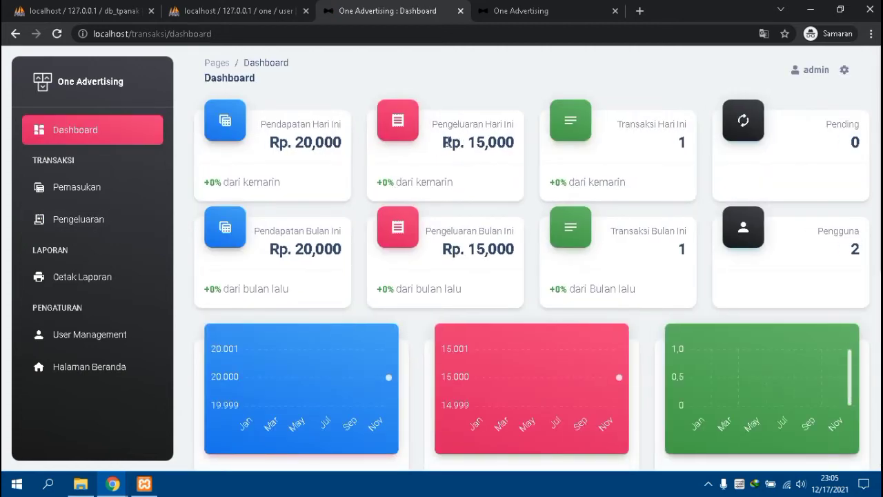
Check today's expense card on the dashboard and open the Cetak Laporan page.
triple_click(478, 151)
click(493, 154)
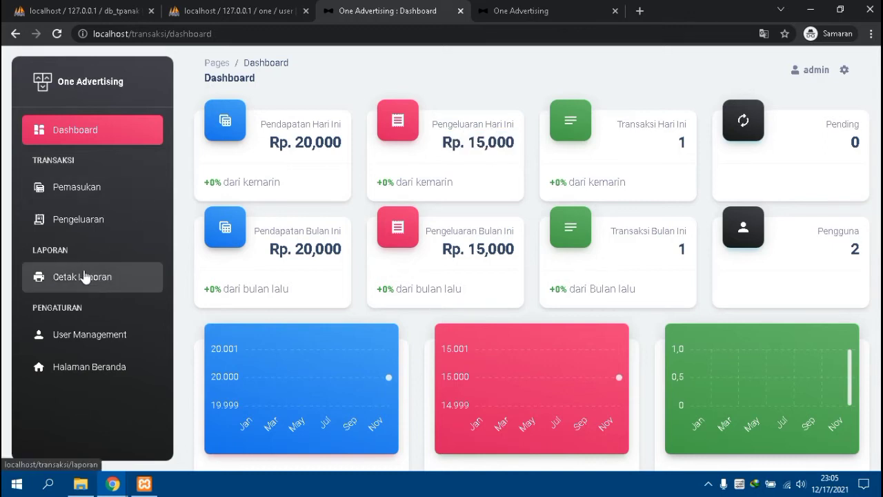
click(98, 277)
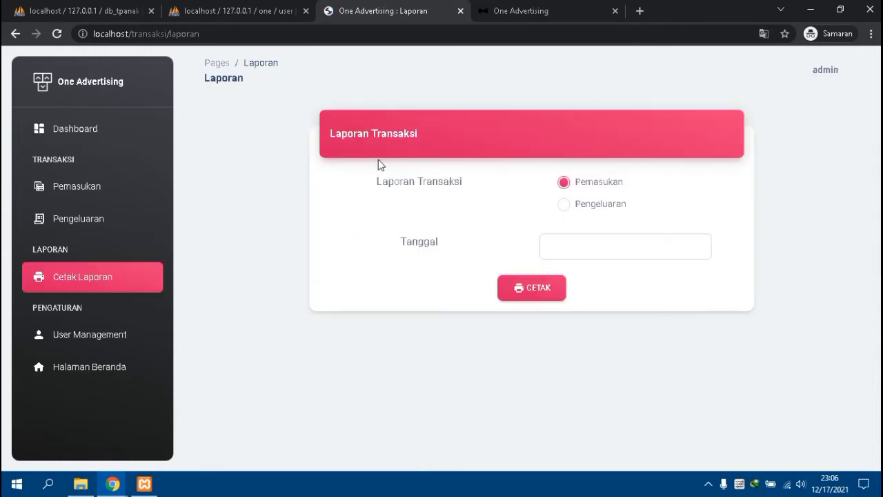
Print the Pengeluaran transaction report for the date range 11/18/2021 - 12/17/2021.
click(564, 206)
click(566, 183)
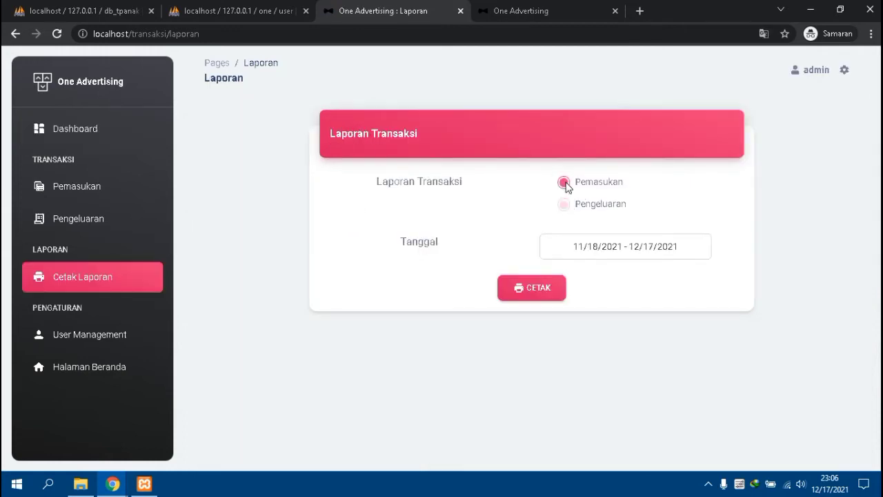
click(566, 207)
click(564, 183)
click(564, 206)
click(565, 185)
click(564, 203)
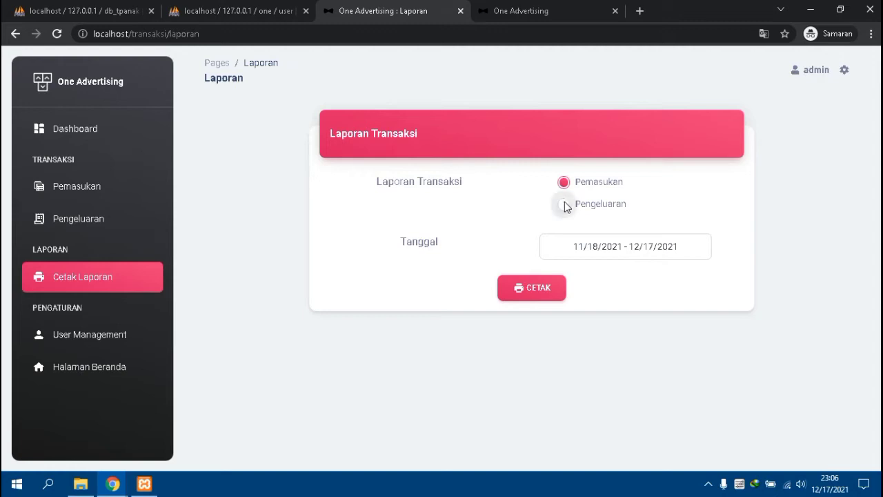
click(574, 249)
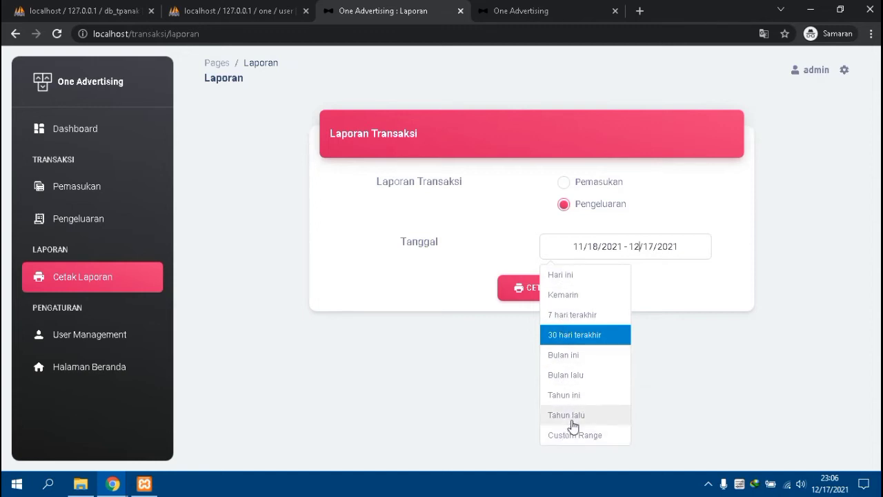
click(455, 289)
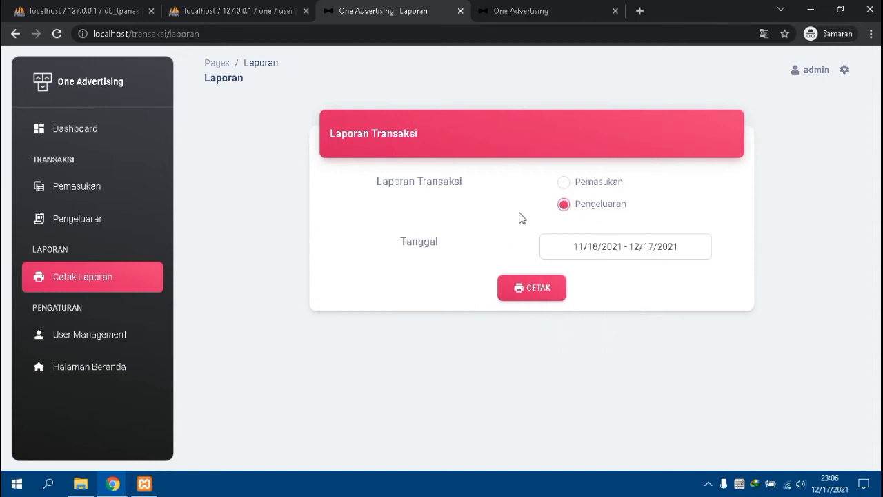
click(532, 290)
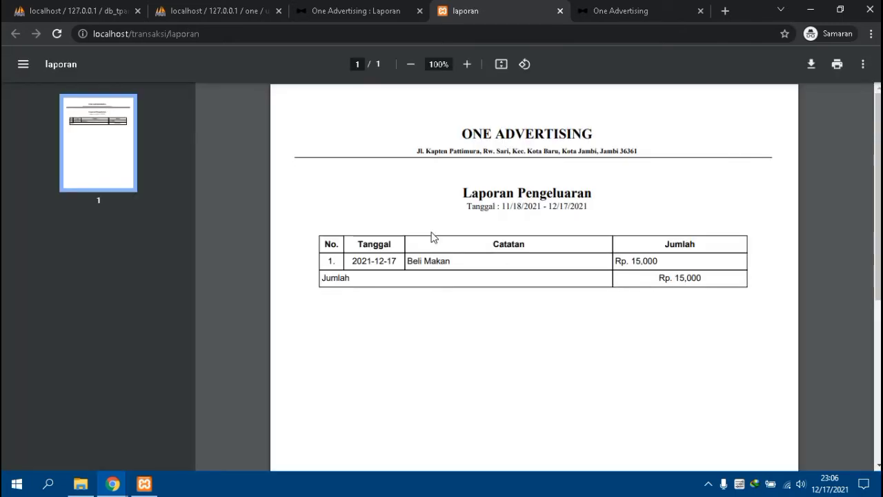
Examine the heading, date range and transaction table of the generated Laporan Pengeluaran PDF.
scroll(428, 248, down, 3)
scroll(385, 233, up, 3)
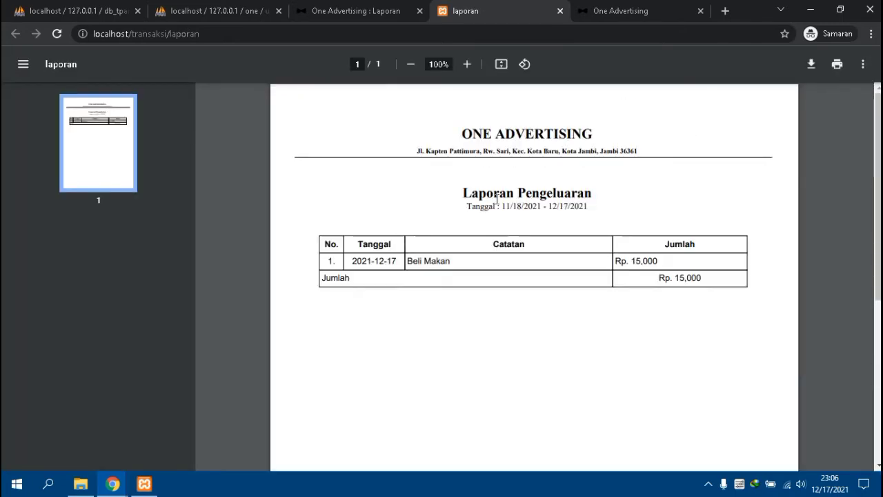
drag(464, 192, 617, 203)
click(506, 235)
scroll(445, 236, down, 3)
scroll(463, 239, up, 3)
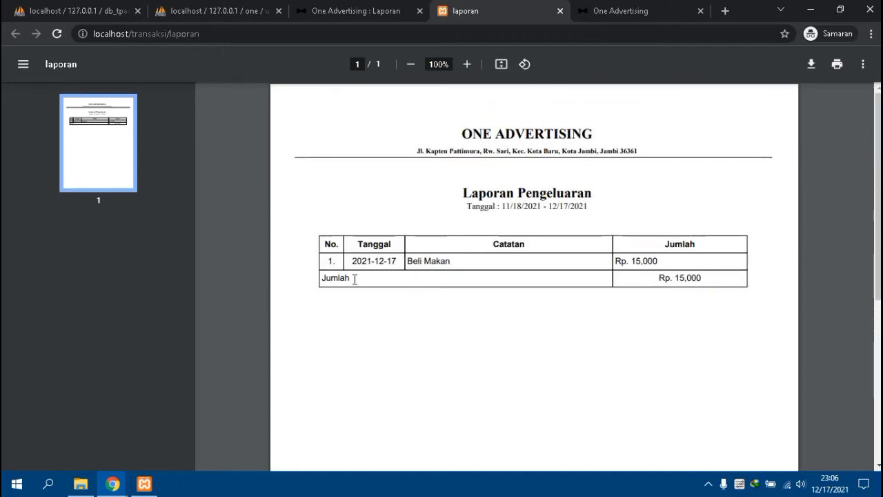
Review the Tambah User form in User Management, including its Admin and Pegawai role options, and close it without saving.
click(359, 26)
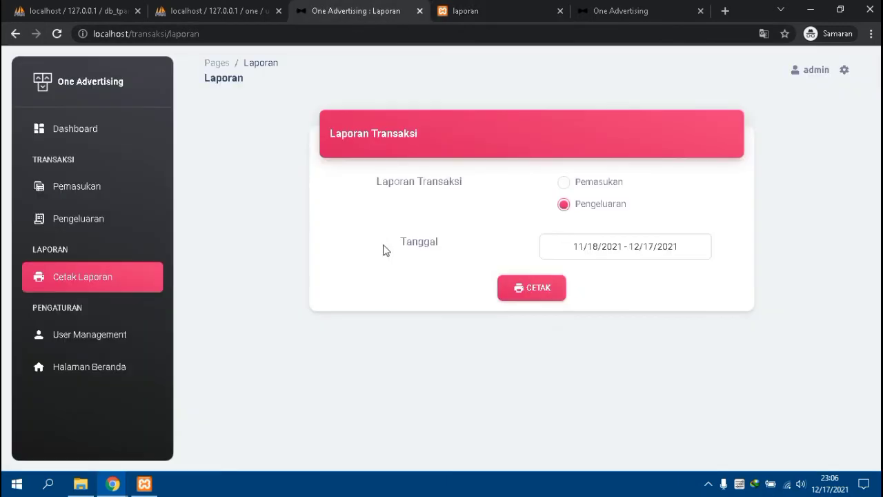
click(126, 339)
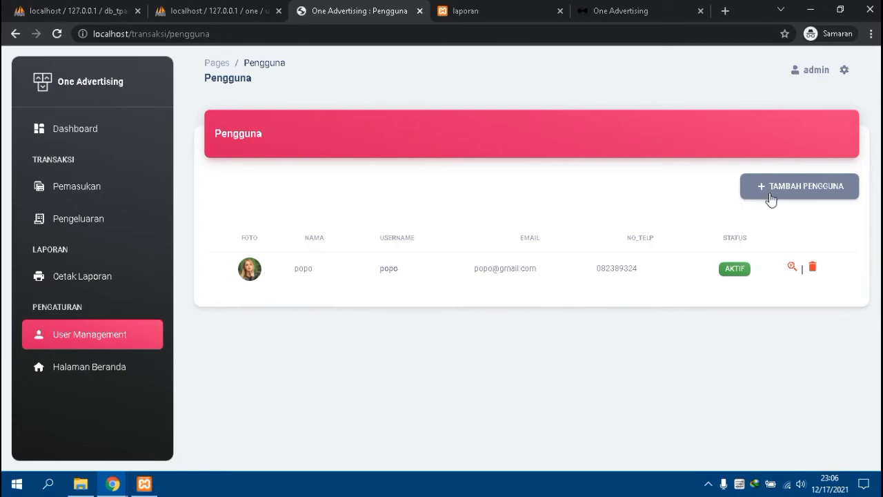
click(772, 198)
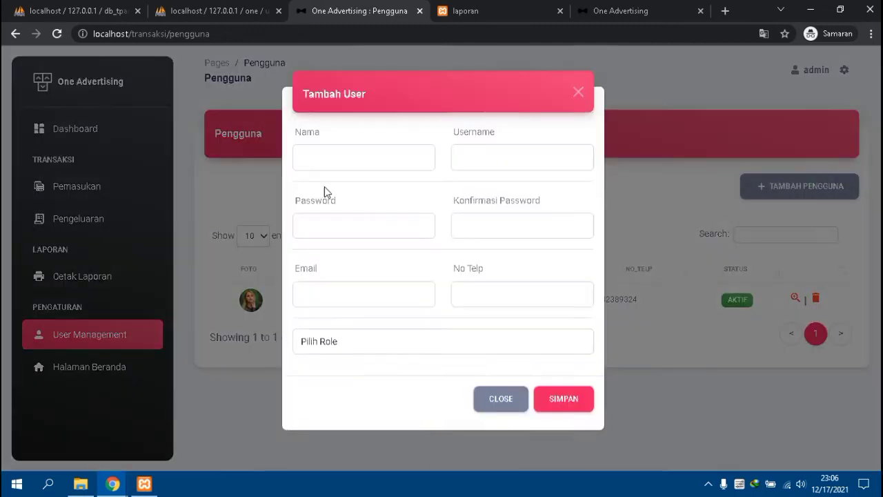
click(343, 344)
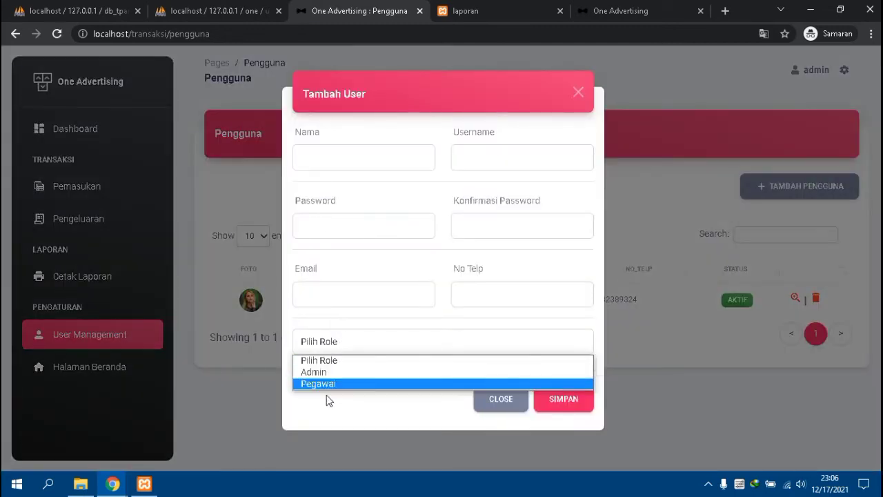
click(337, 376)
click(338, 349)
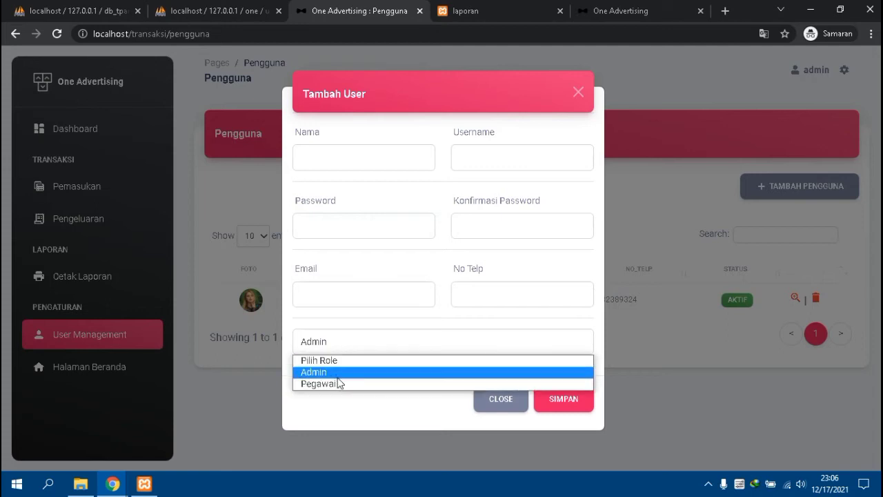
click(339, 385)
click(395, 158)
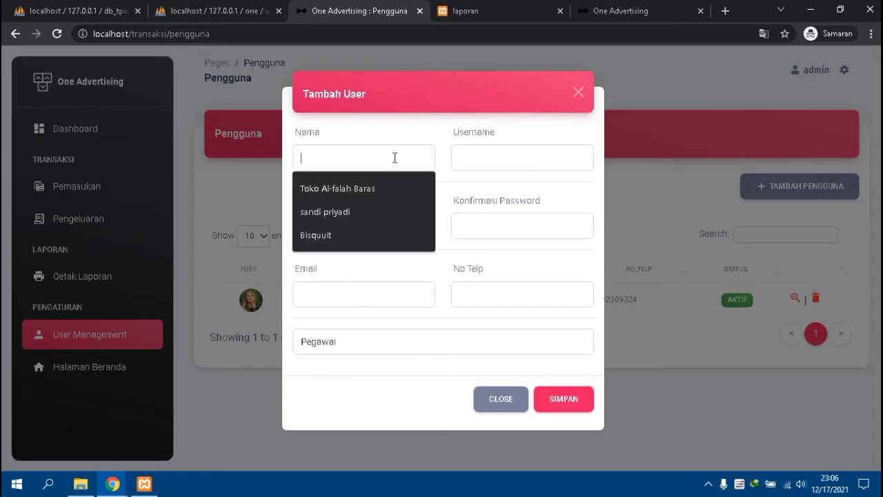
click(466, 165)
click(477, 120)
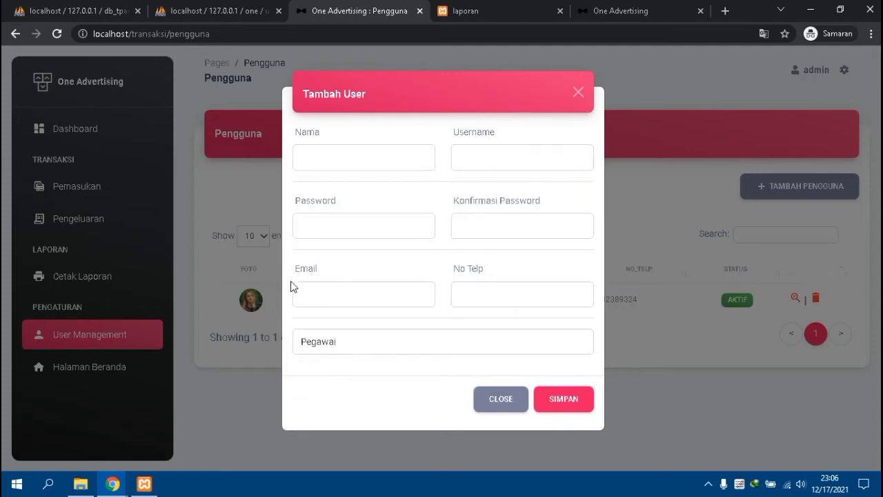
click(504, 401)
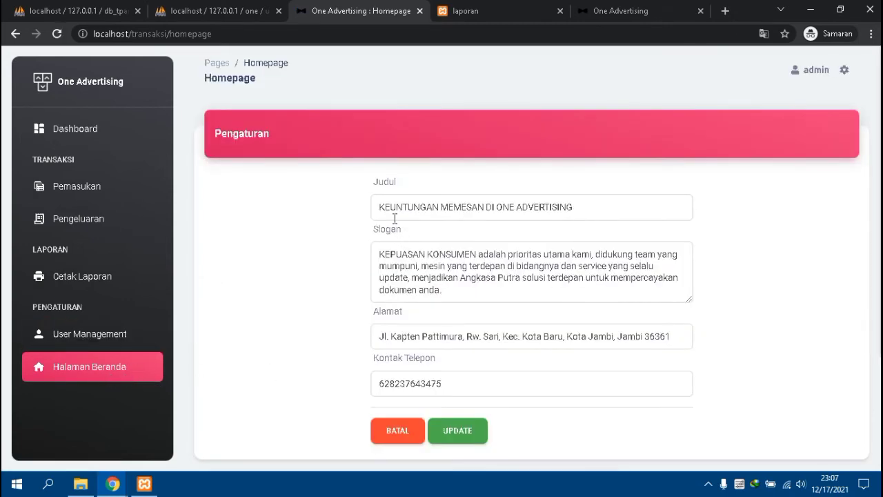
Switch to the One Advertising landing page and reload it to compare it with the Halaman Beranda settings.
click(587, 7)
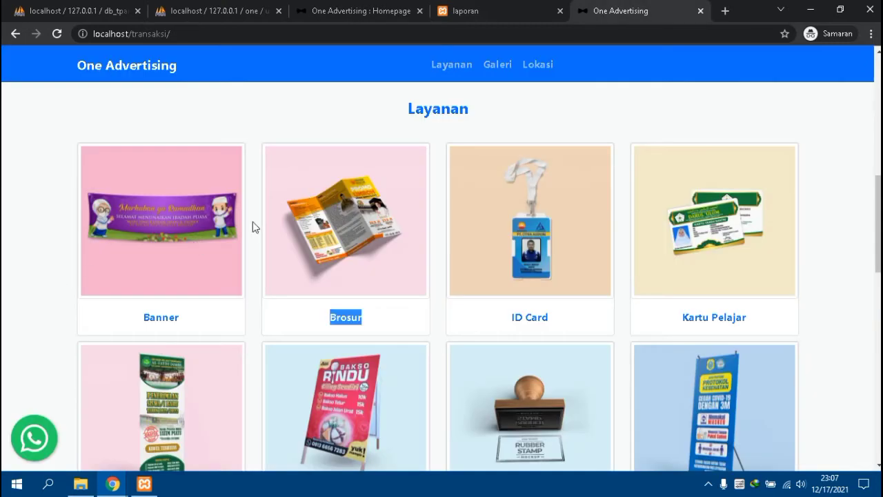
key(F5)
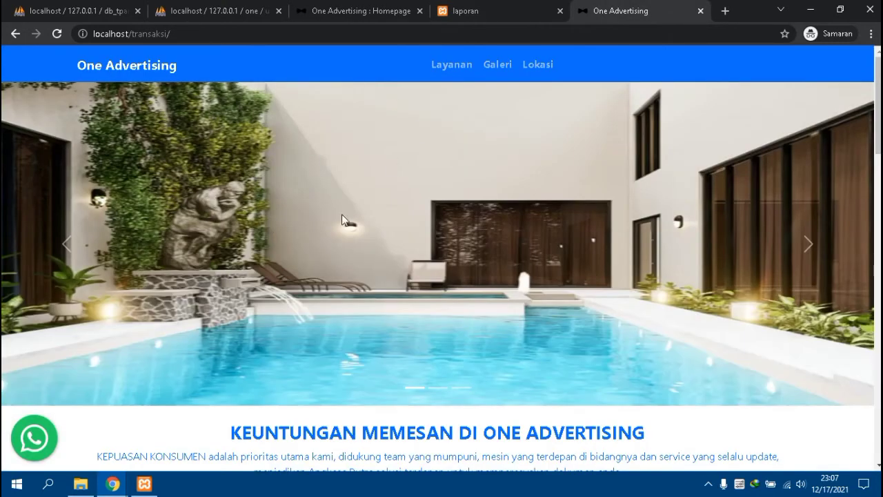
Review the landing page down to its Lokasi section and compare it with the Pengaturan fields in the Halaman Beranda settings.
scroll(331, 228, down, 20)
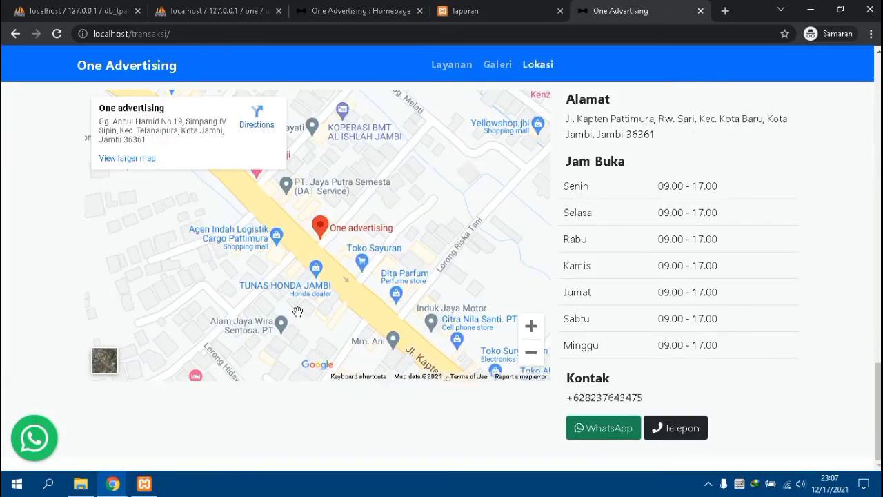
scroll(283, 262, up, 10)
click(360, 11)
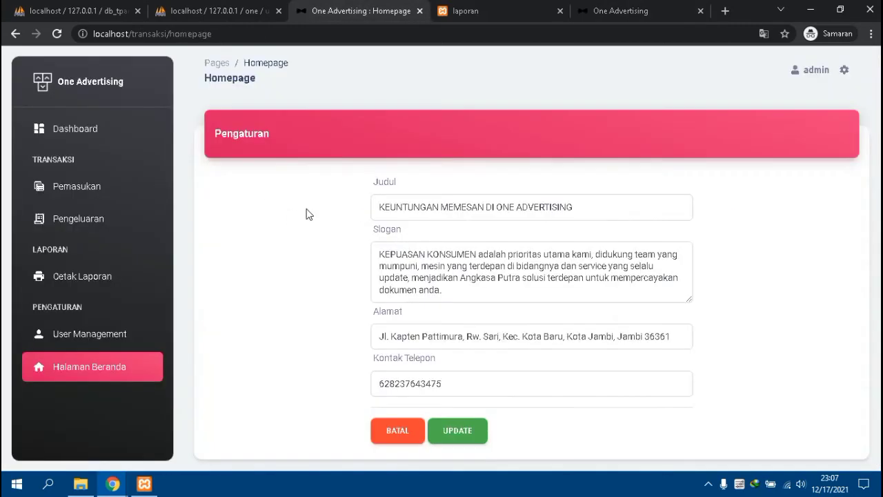
scroll(306, 213, down, 2)
scroll(324, 264, up, 2)
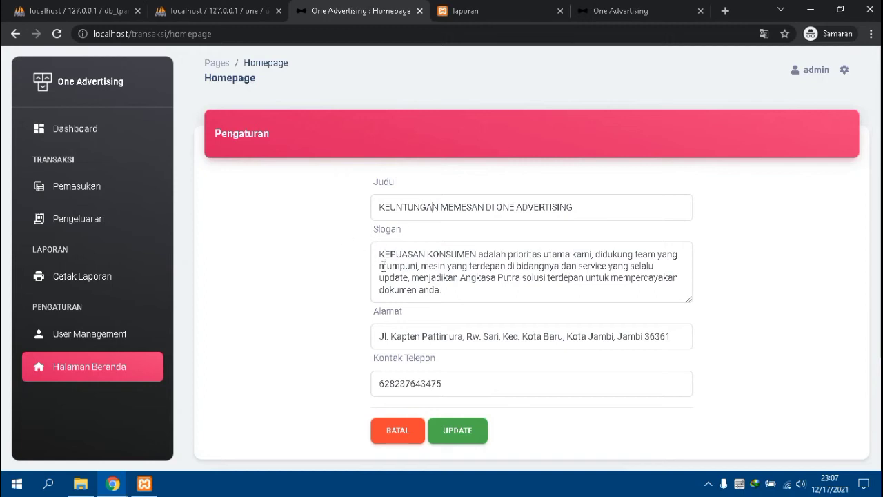
scroll(345, 266, down, 2)
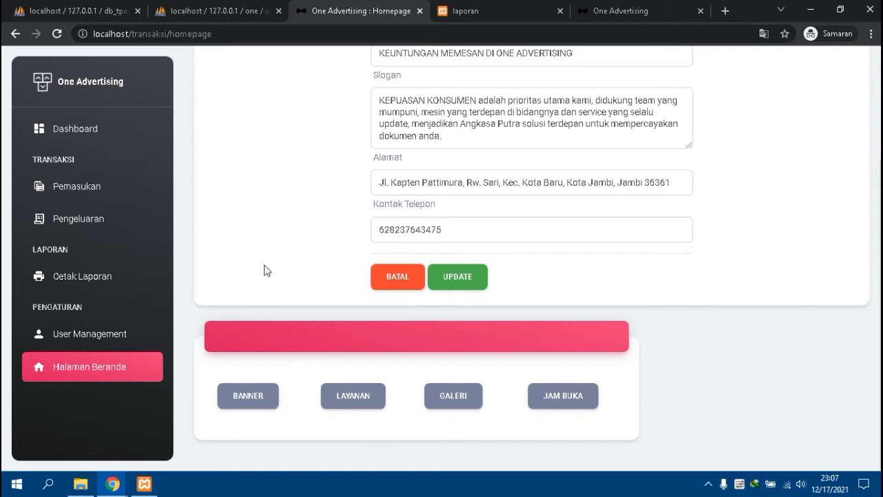
Show the Banner list in the homepage settings and compare its images with the reloaded landing page's carousel slides.
click(248, 399)
scroll(294, 318, down, 6)
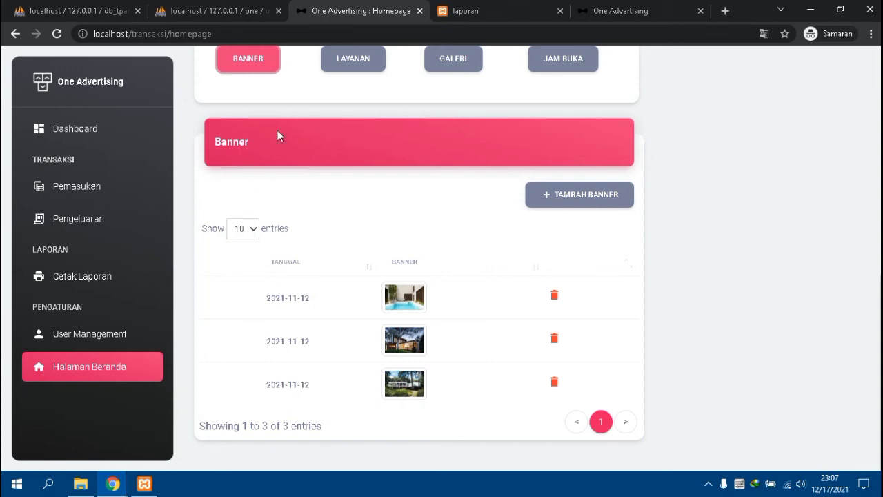
click(252, 69)
click(591, 10)
key(F5)
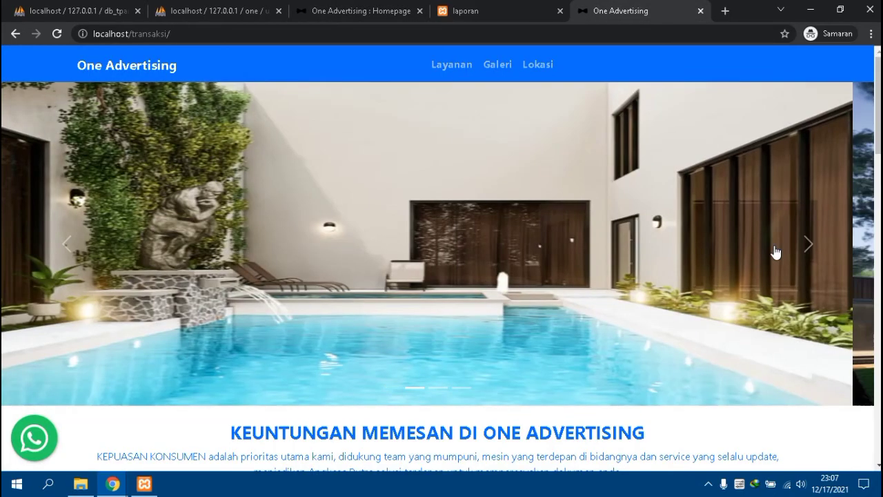
click(808, 245)
click(820, 249)
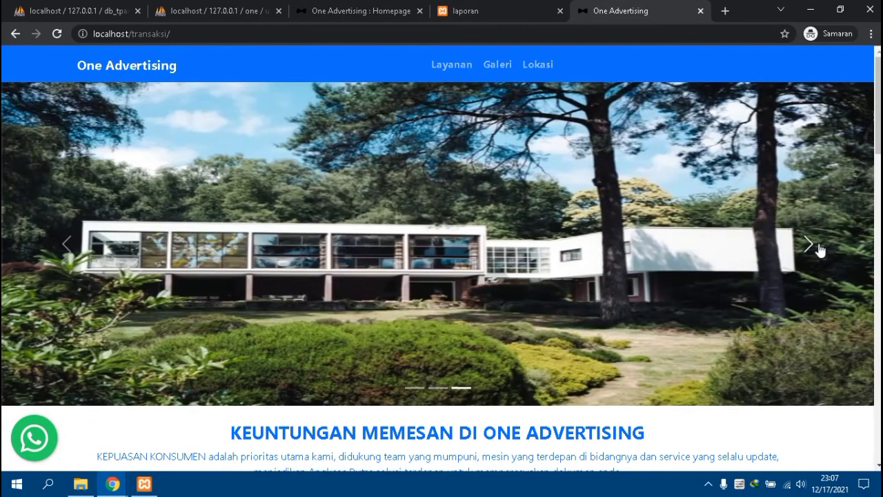
Show the Layanan list in the homepage settings and compare its entries with the services on the landing page.
click(330, 12)
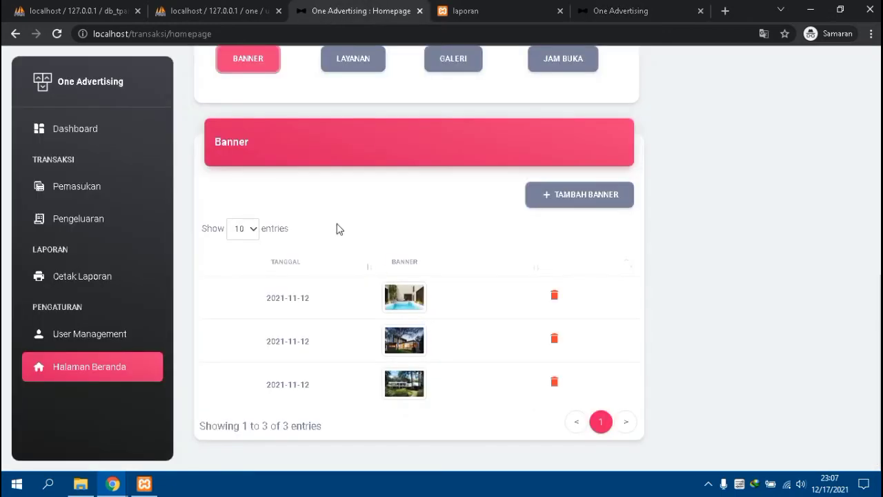
click(354, 61)
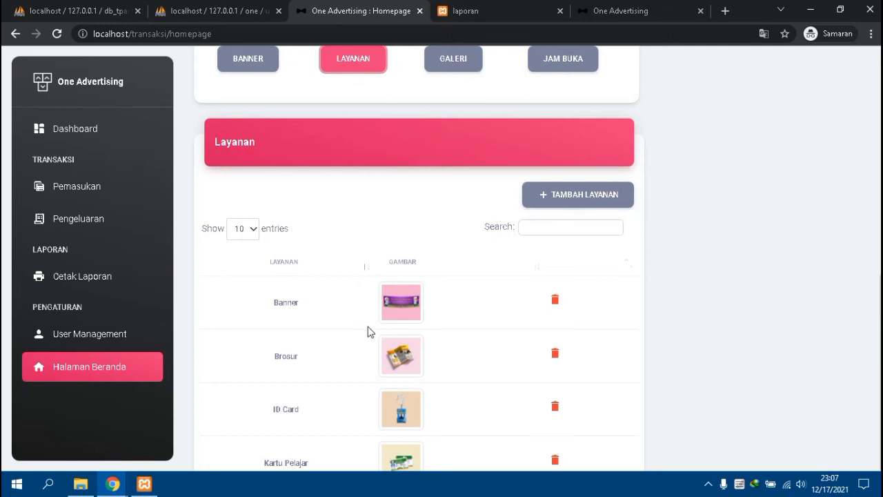
scroll(394, 351, down, 4)
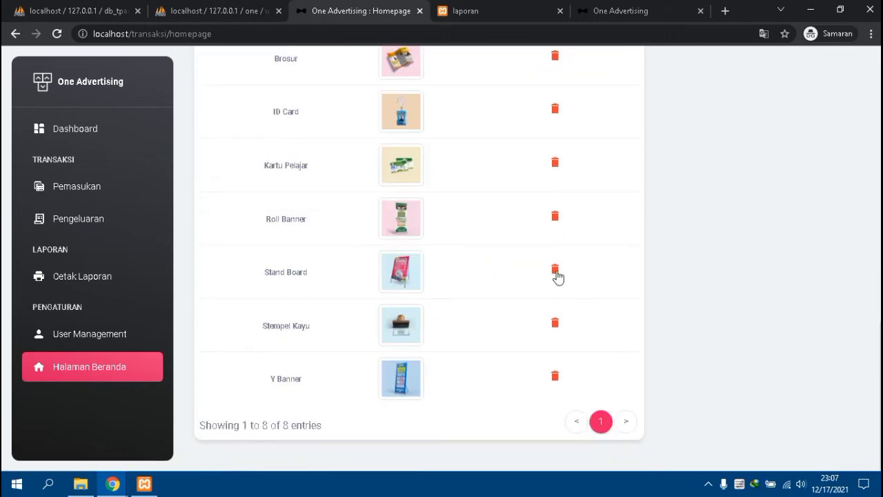
click(642, 16)
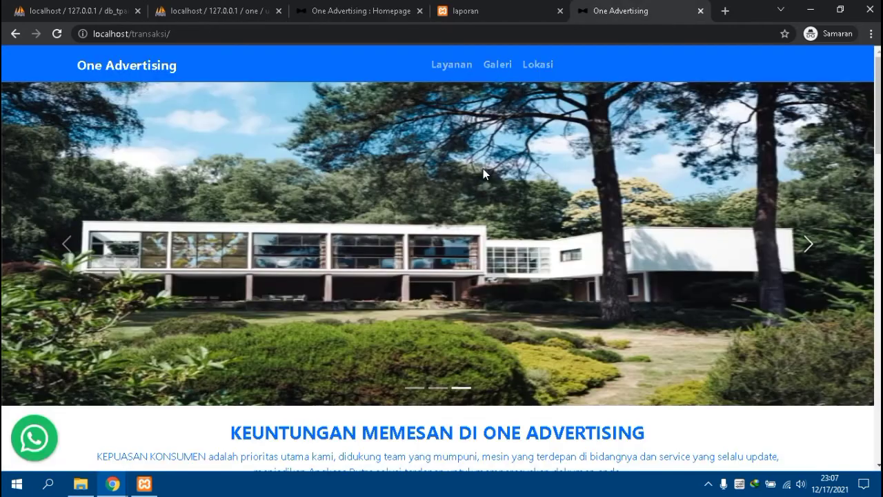
scroll(483, 174, down, 5)
Show the Galeri list in the homepage settings and compare its images with the landing page's Galeri section.
click(363, 10)
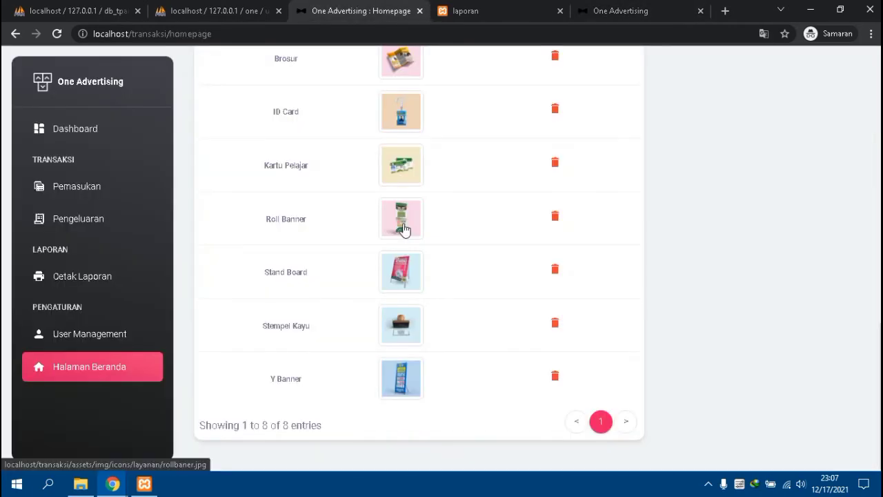
scroll(414, 203, up, 10)
scroll(447, 227, down, 3)
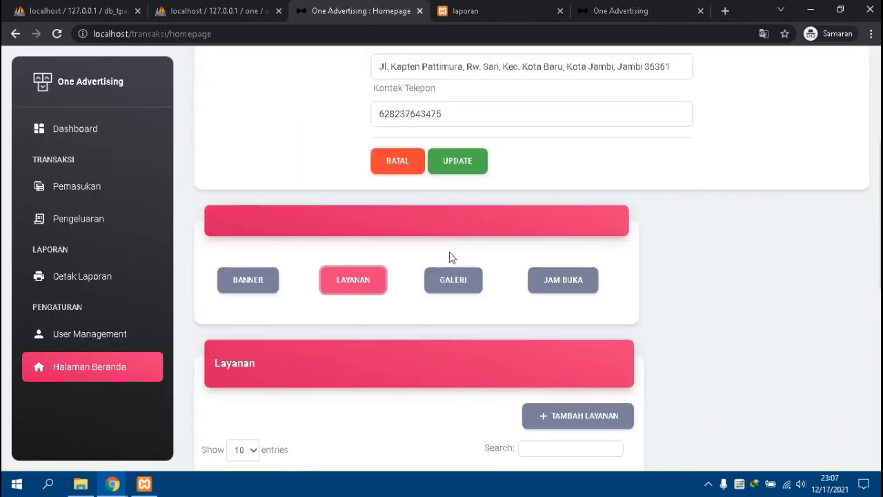
click(457, 281)
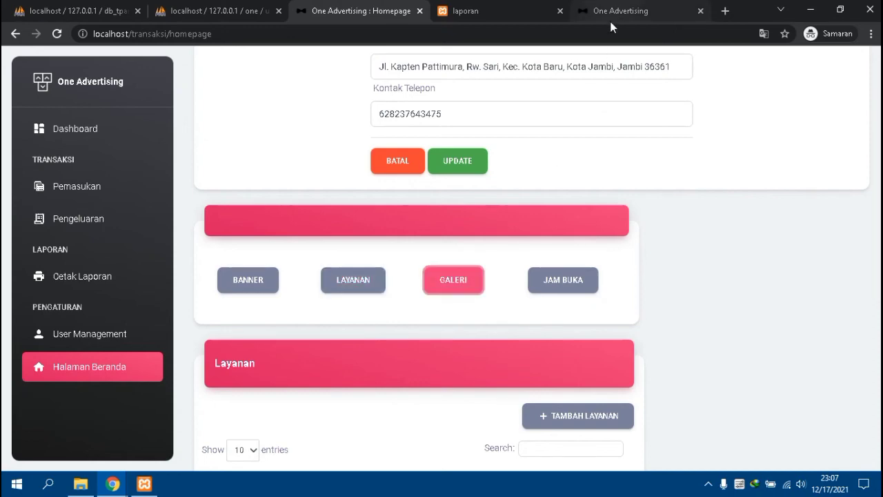
click(612, 14)
scroll(392, 248, down, 5)
scroll(376, 241, up, 1)
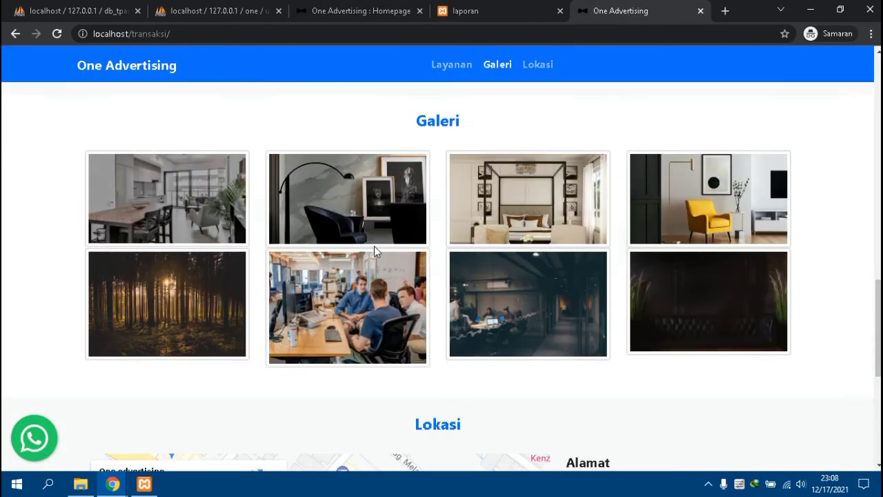
scroll(372, 249, up, 4)
scroll(356, 240, down, 2)
click(375, 7)
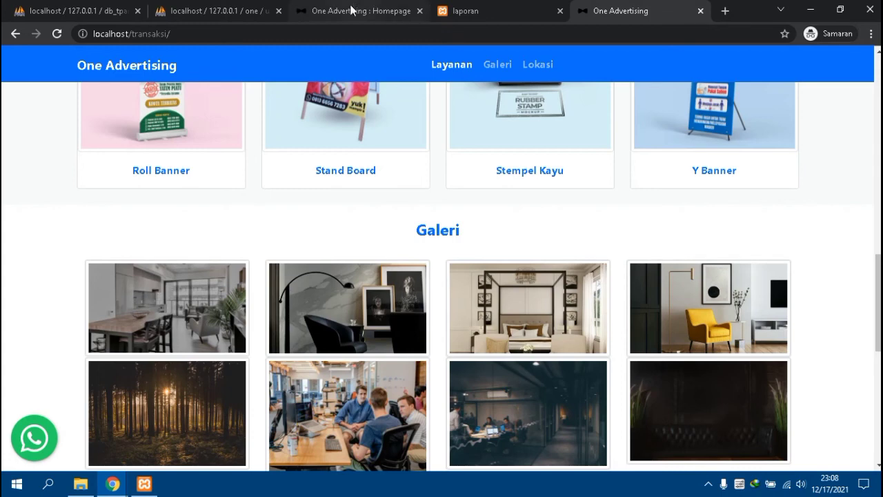
click(446, 272)
scroll(529, 395, down, 3)
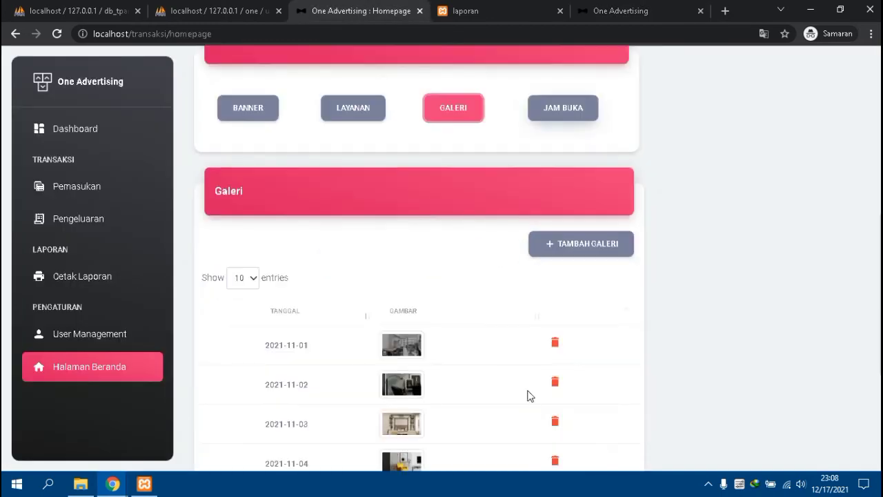
scroll(562, 112, down, 3)
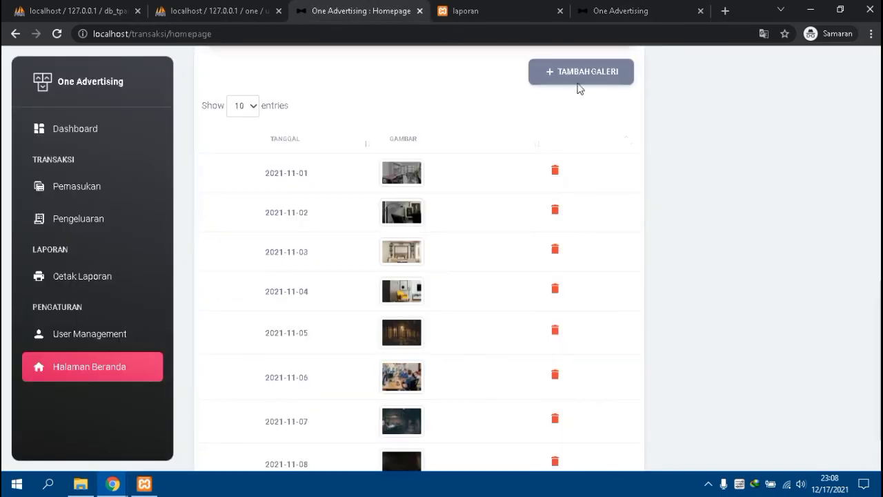
scroll(571, 100, up, 3)
Show the Jam Buka list, view the edit form for Senin's opening hours, and close it without saving.
click(569, 116)
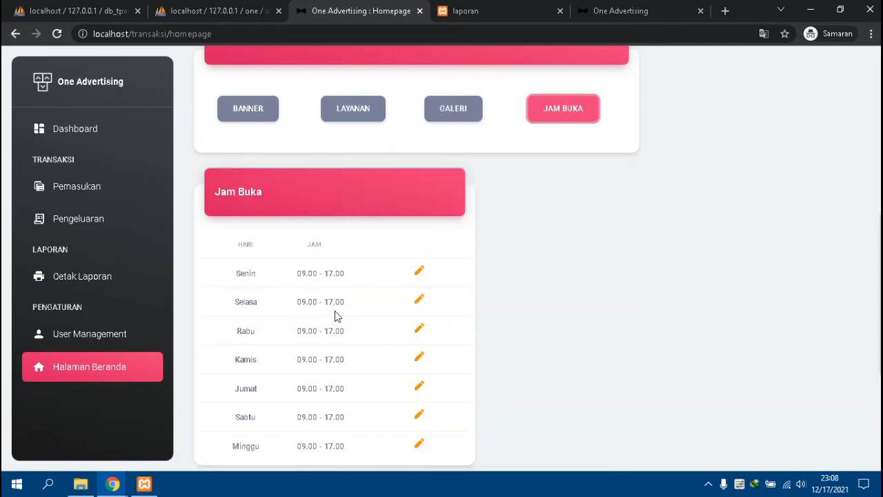
scroll(335, 315, down, 1)
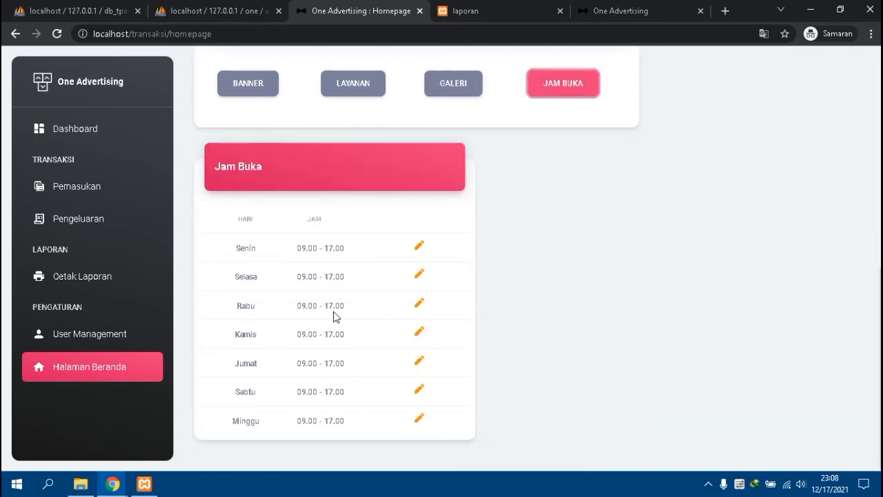
click(416, 252)
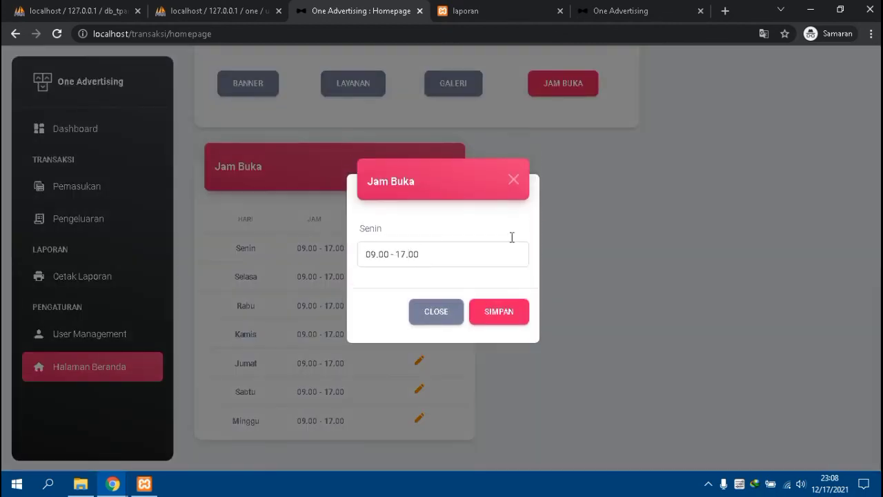
click(514, 182)
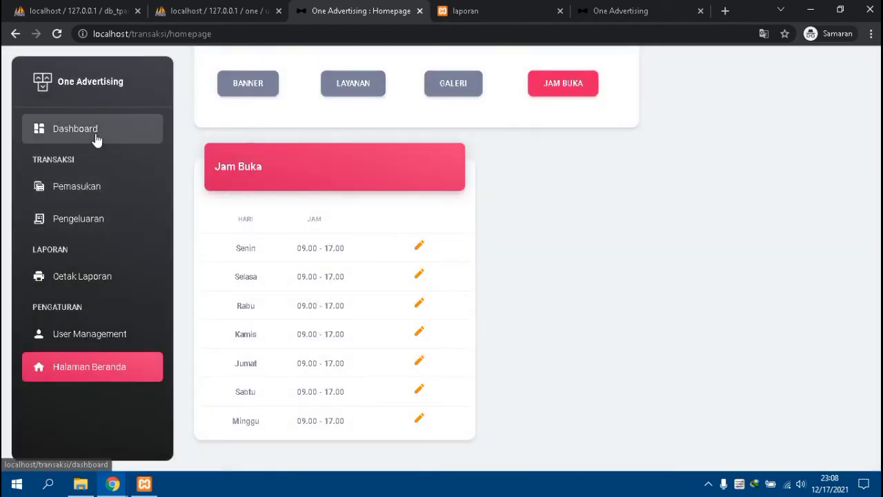
Return to the admin Dashboard and review its summary cards, yearly charts and Pemasukan Terbaru table.
click(97, 140)
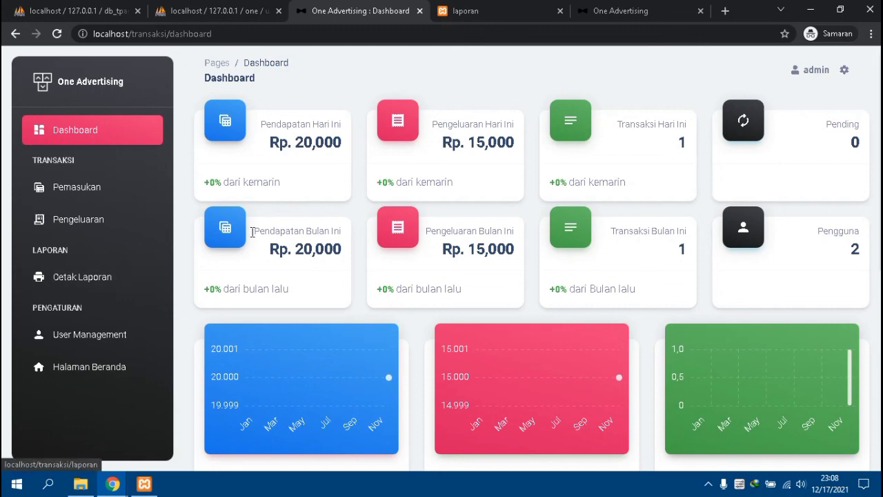
scroll(117, 285, down, 3)
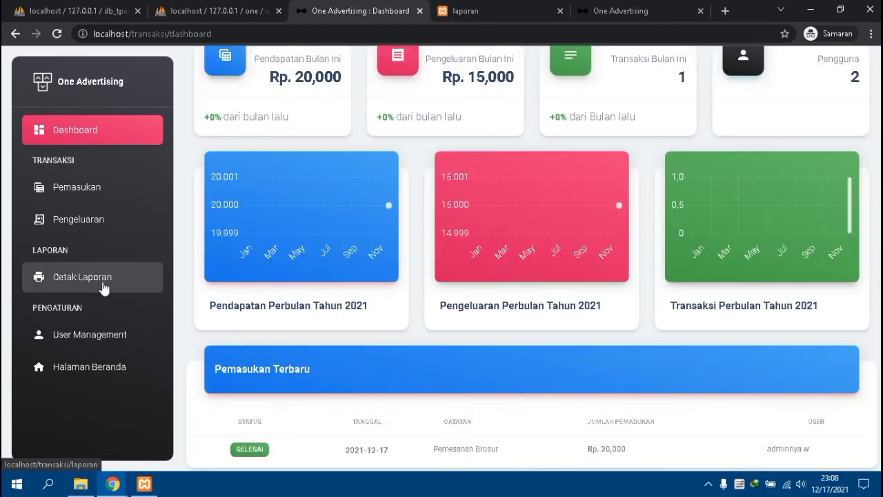
scroll(312, 267, up, 3)
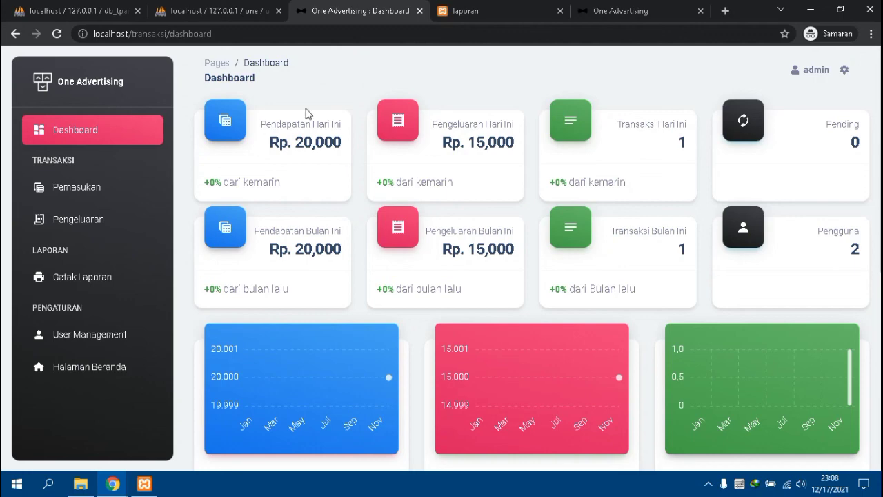
Load code.candilkuya.com in place of the generated laporan PDF, and return to the One Advertising dashboard.
click(467, 12)
click(448, 31)
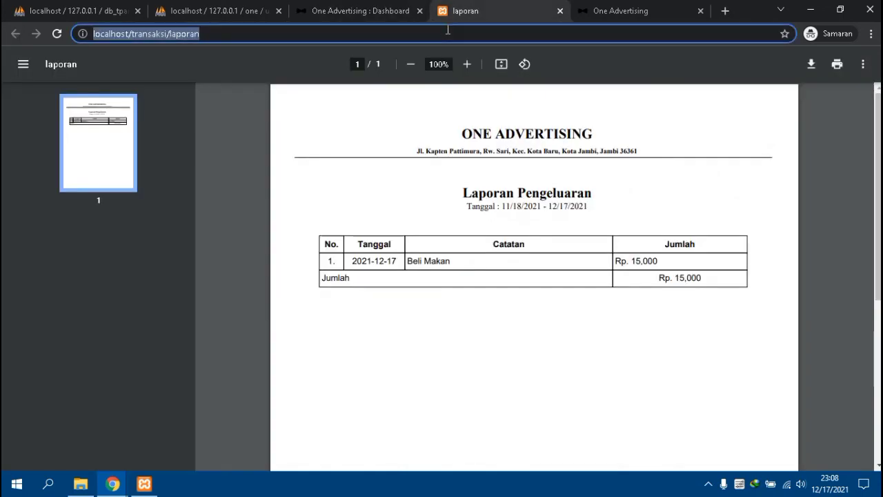
text(code.candilkuya.com)
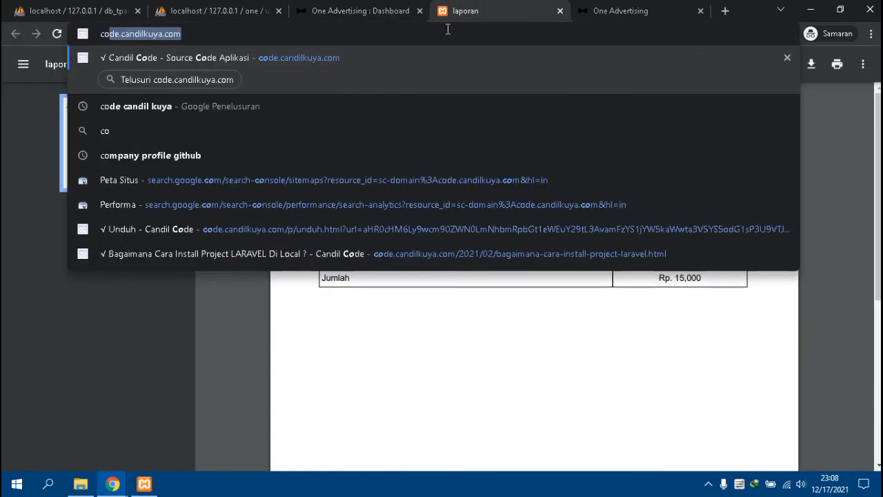
key(Return)
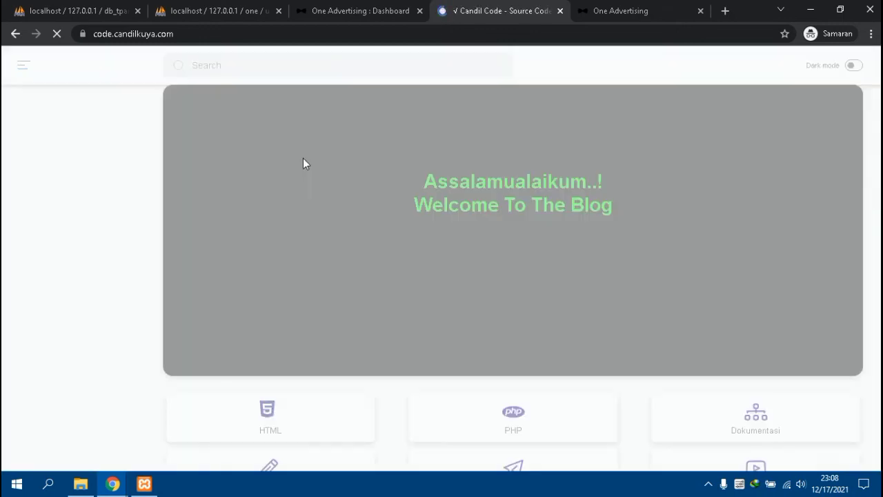
key(ctrl+shift+Tab)
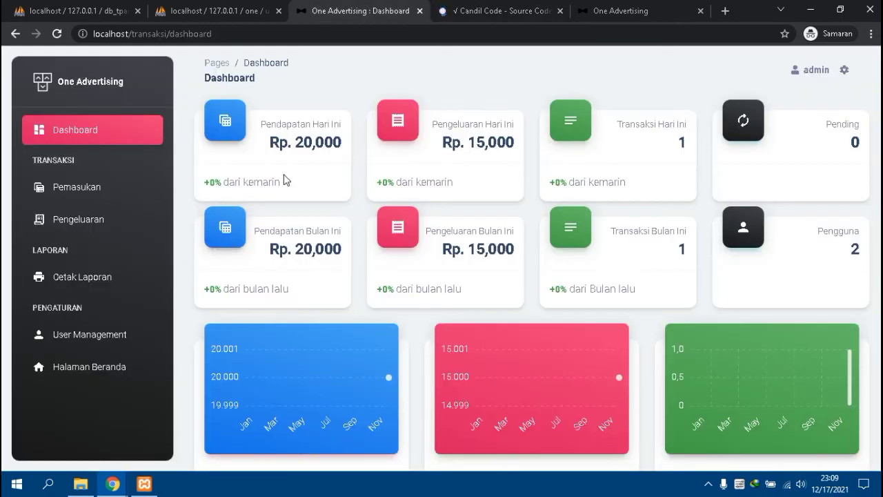